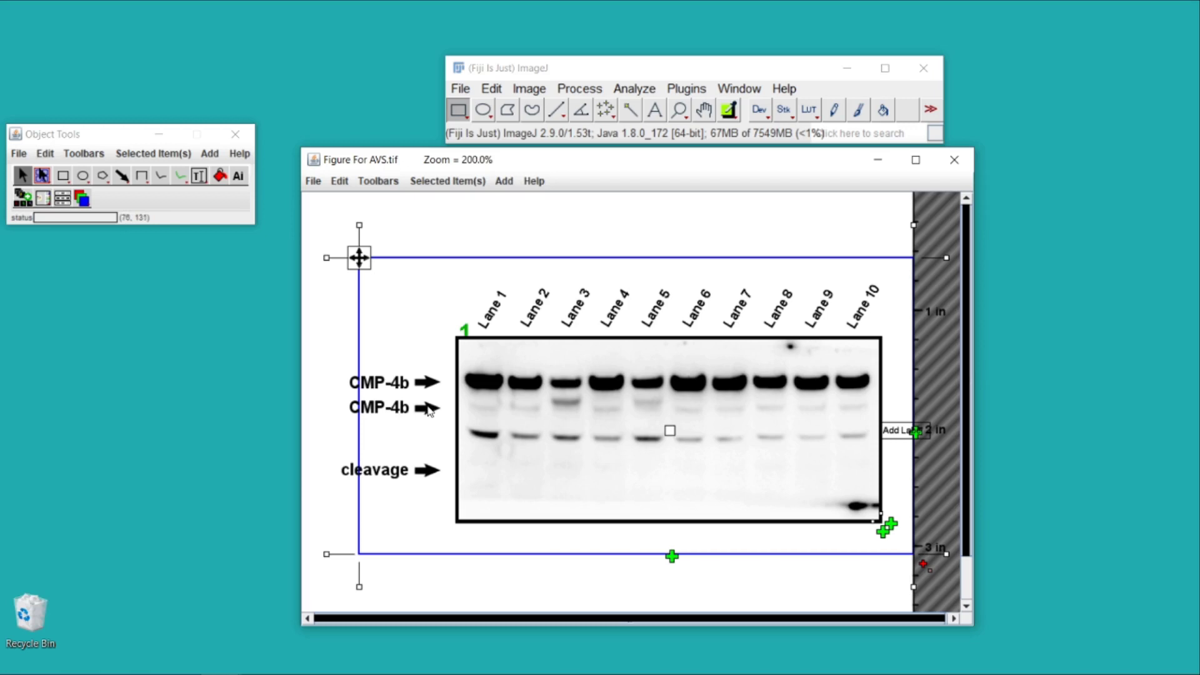
Align the second CMP-4b mark with the lower band, then adjust the arrow length and position of the band marks beside the blot.
left_click_drag(429, 412, 426, 441)
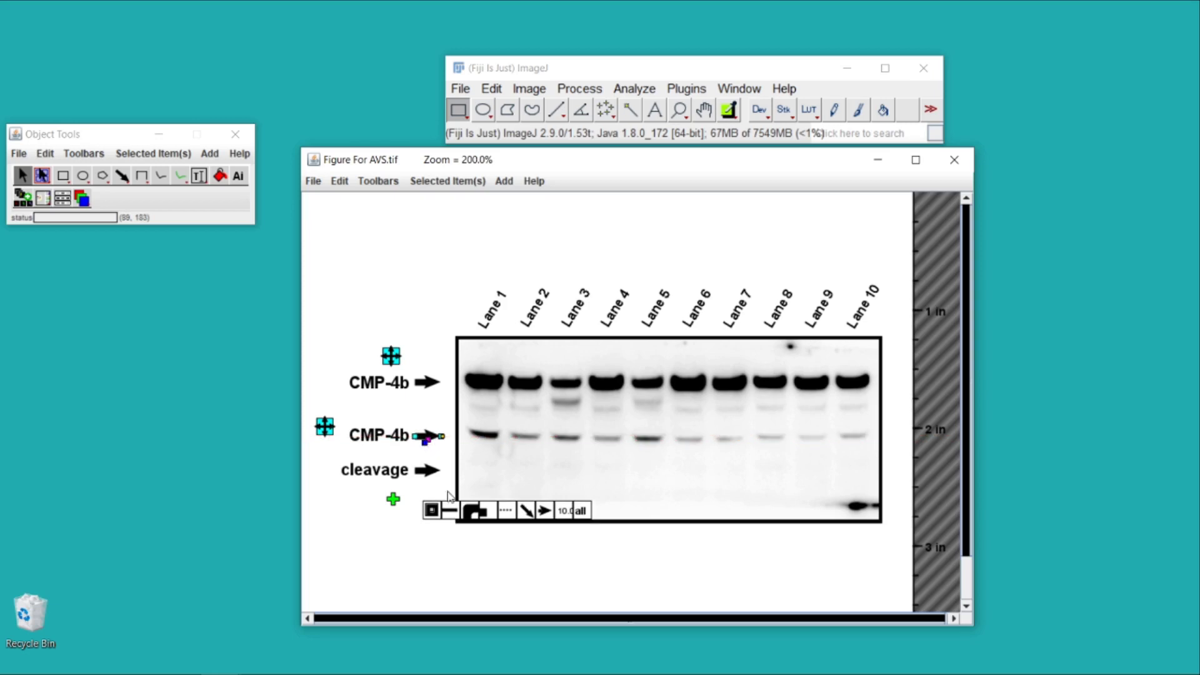
left_click(418, 475)
left_click_drag(416, 473, 459, 477)
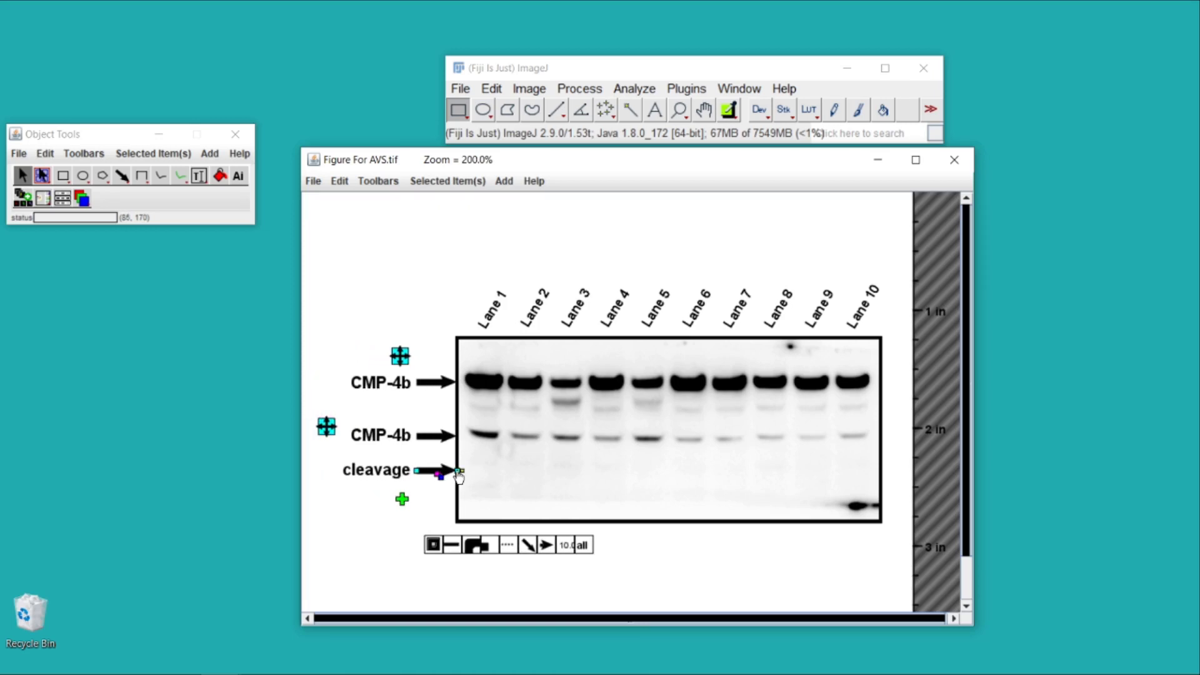
mouse_move(400, 359)
left_mouse_down()
mouse_move(373, 350)
mouse_move(398, 357)
left_mouse_up()
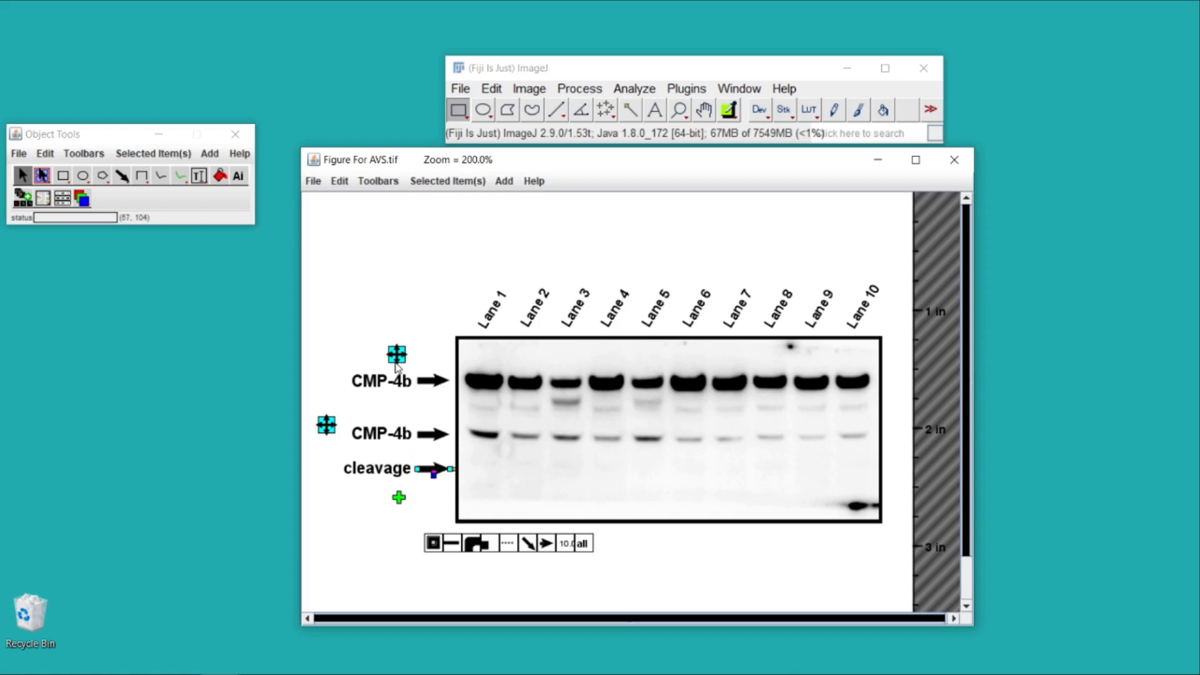
mouse_move(386, 379)
left_mouse_down()
mouse_move(366, 383)
mouse_move(388, 383)
left_mouse_up()
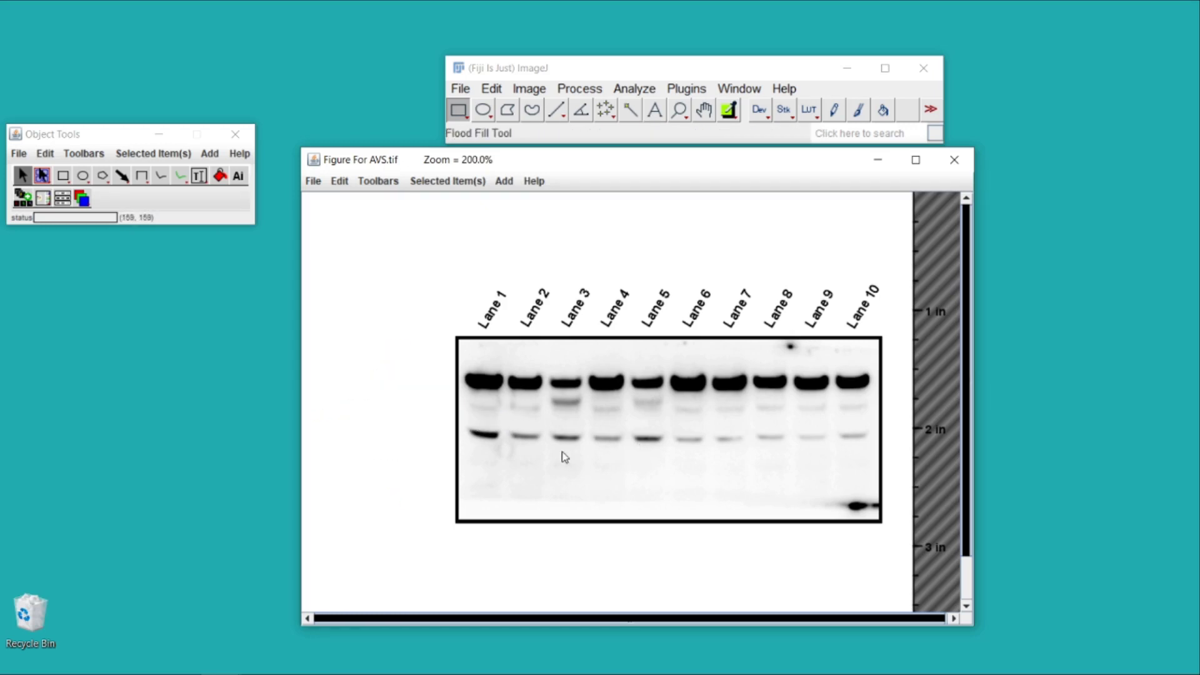
Add 3 band marks on the left of the blot and reposition them alongside its bands.
right_click(616, 449)
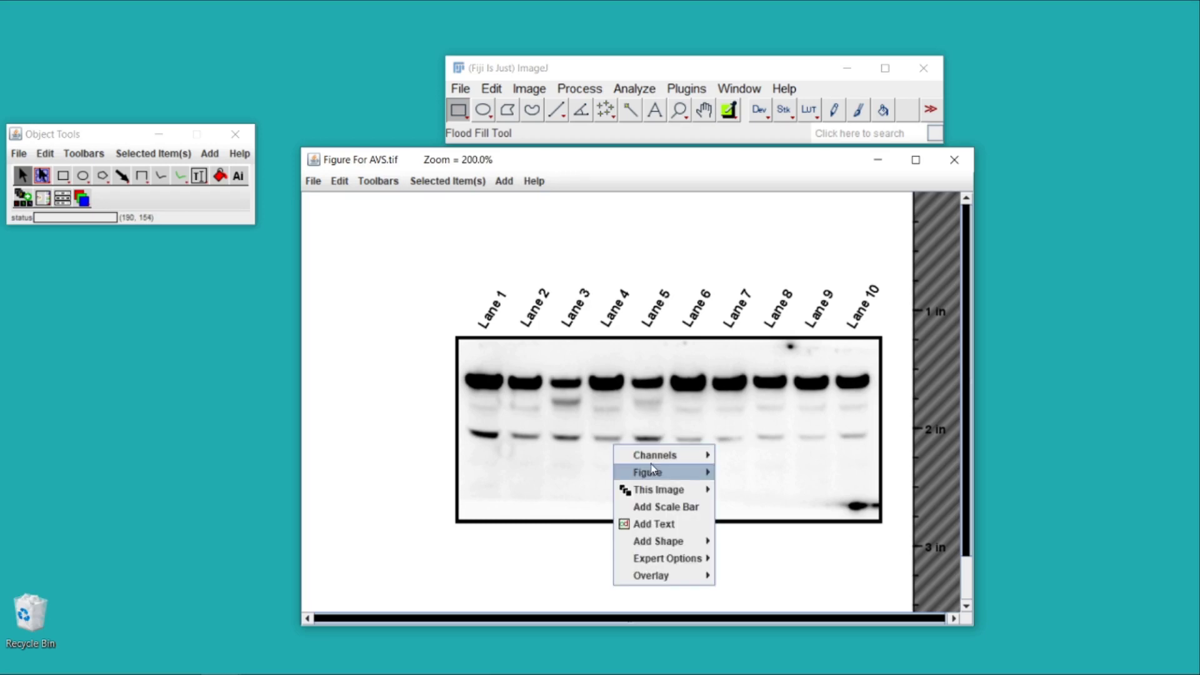
mouse_move(653, 472)
mouse_move(784, 492)
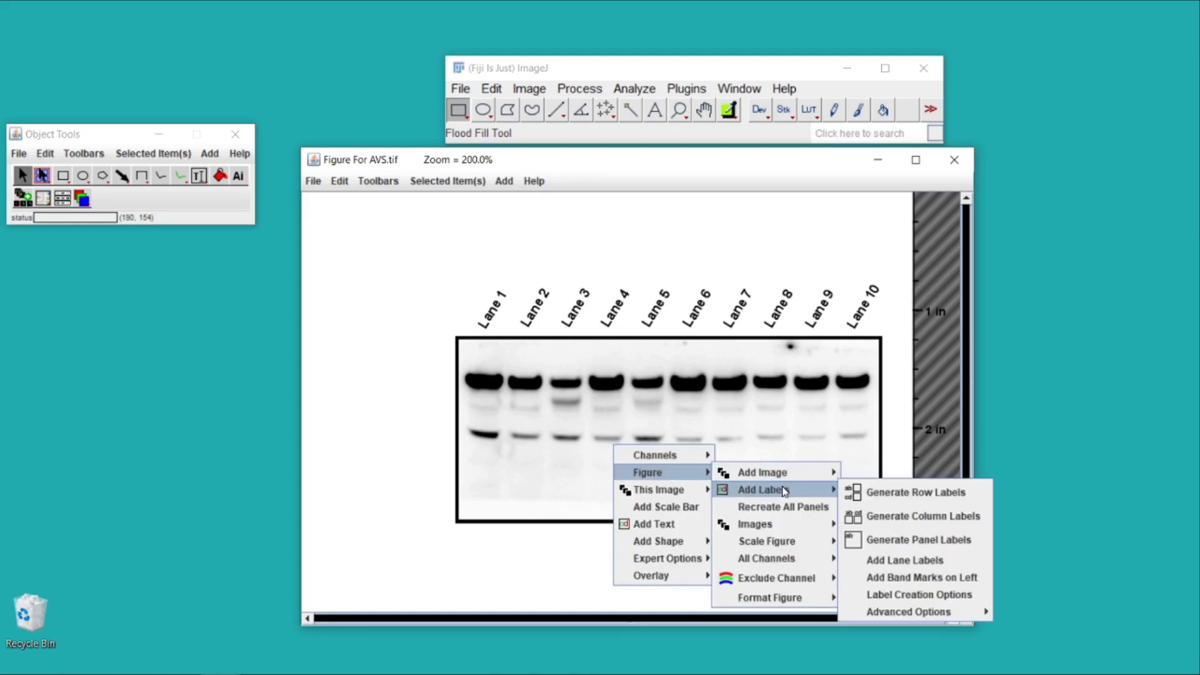
left_click(878, 576)
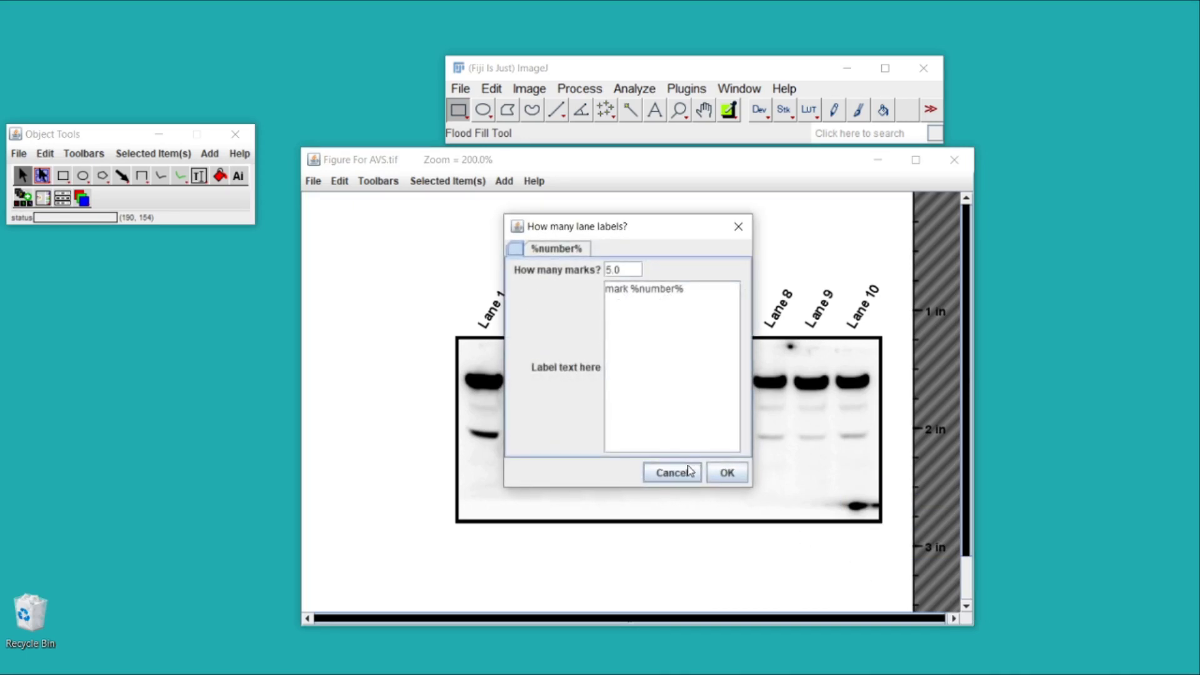
left_click(622, 269)
type("3")
left_click(718, 473)
left_click_drag(448, 338, 457, 380)
left_click_drag(408, 500, 408, 534)
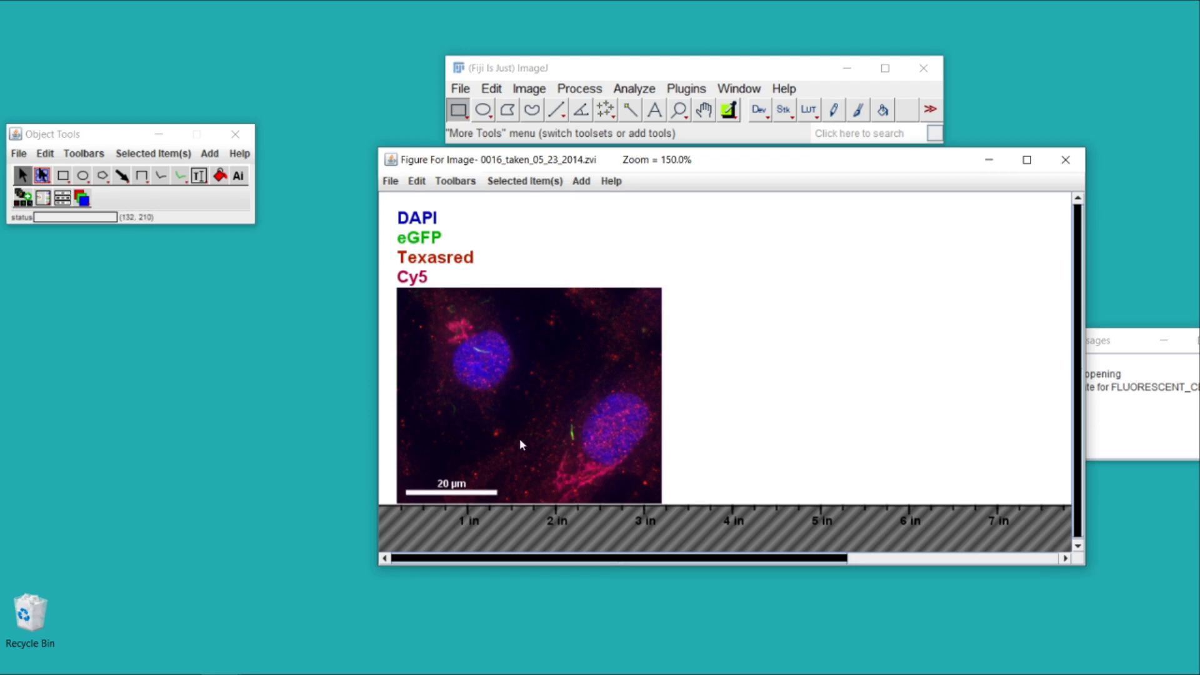
Add split channel inset panels to the 0016 figure's merged image and fit the inset rectangle around the green structure in the upper nucleus.
right_click(477, 356)
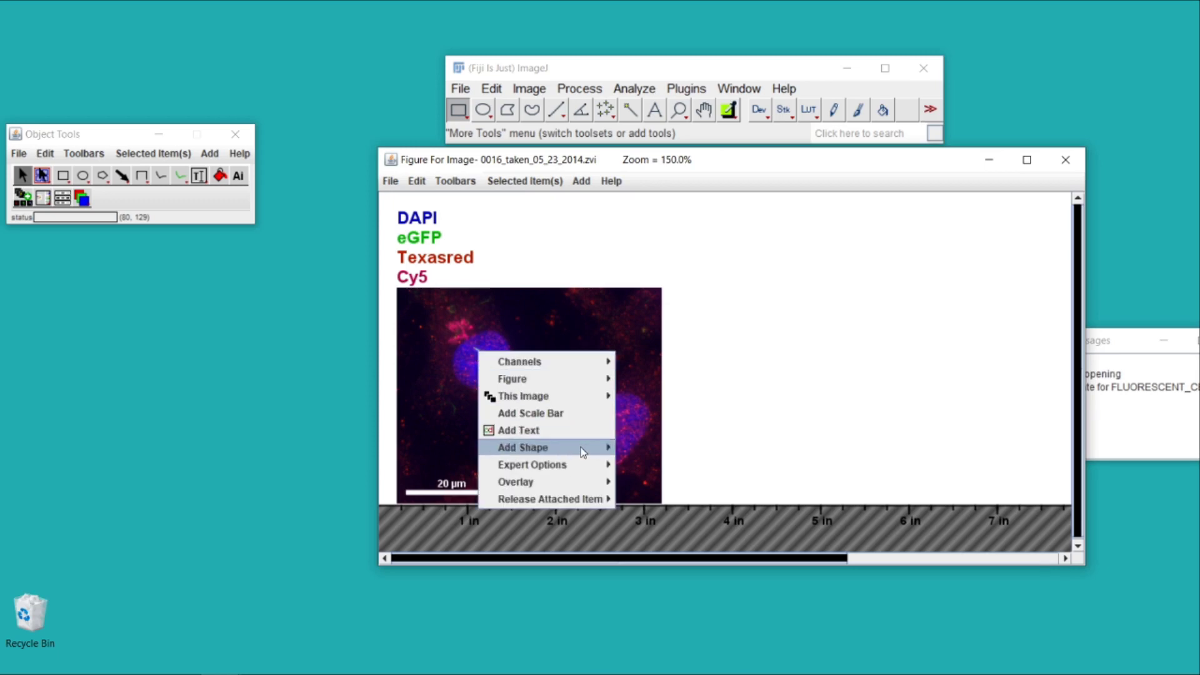
mouse_move(580, 447)
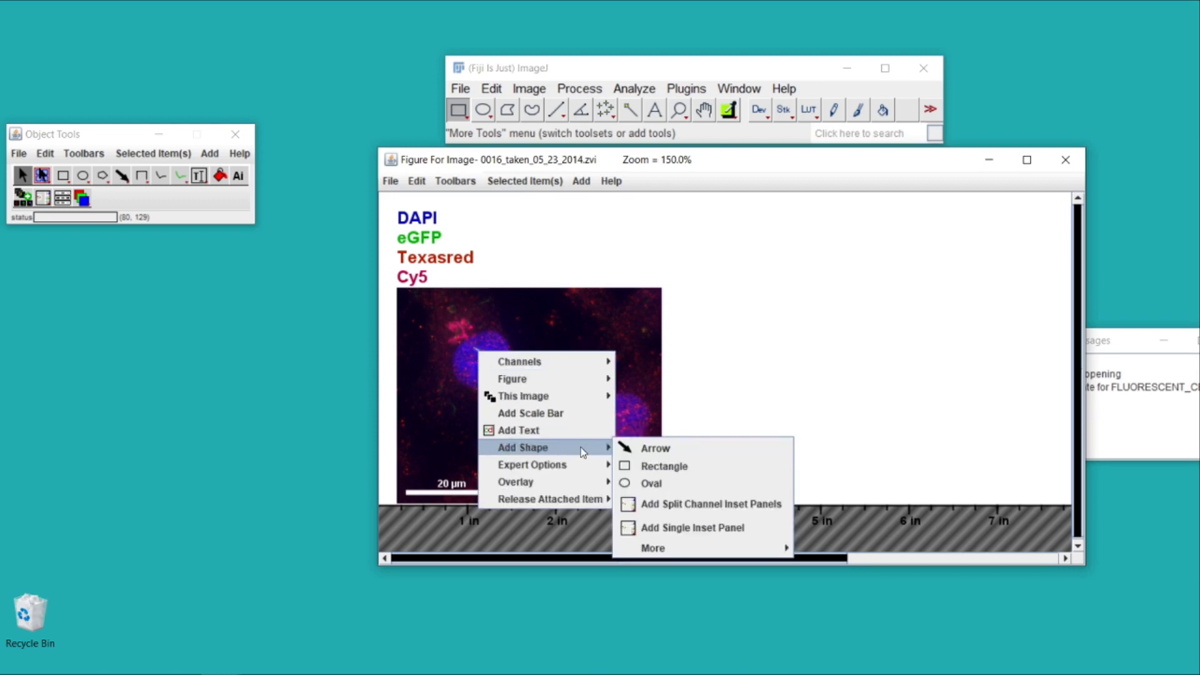
left_click(652, 502)
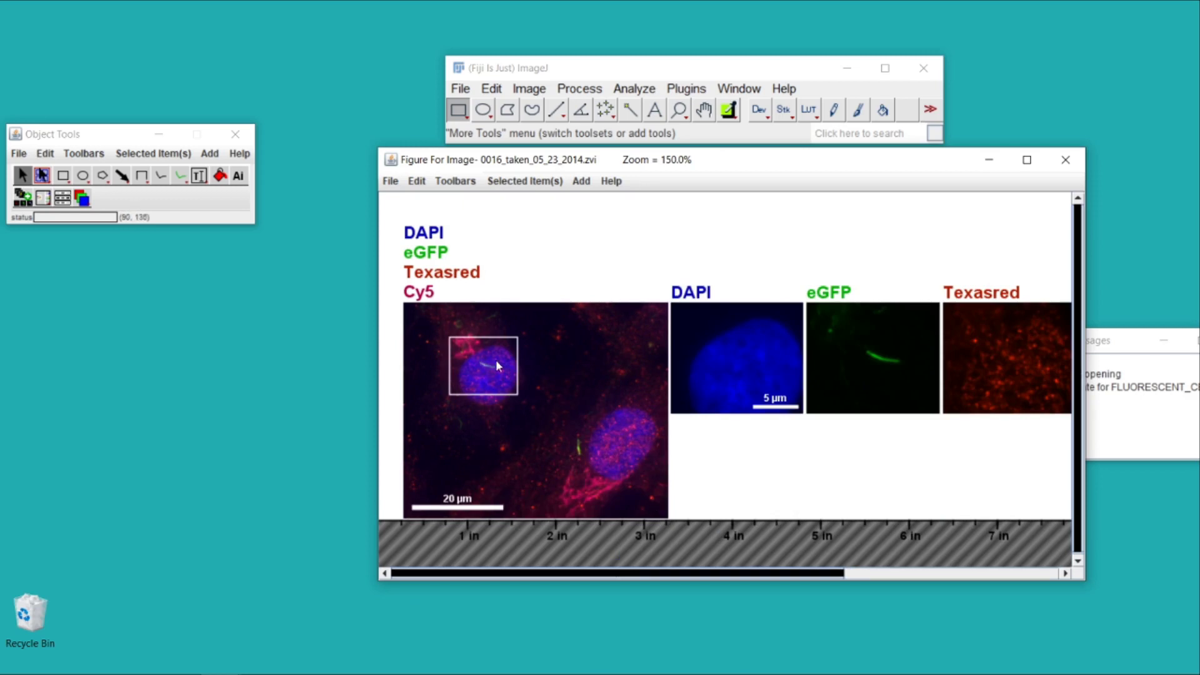
mouse_move(508, 381)
left_mouse_down()
mouse_move(534, 411)
mouse_move(503, 375)
left_mouse_up()
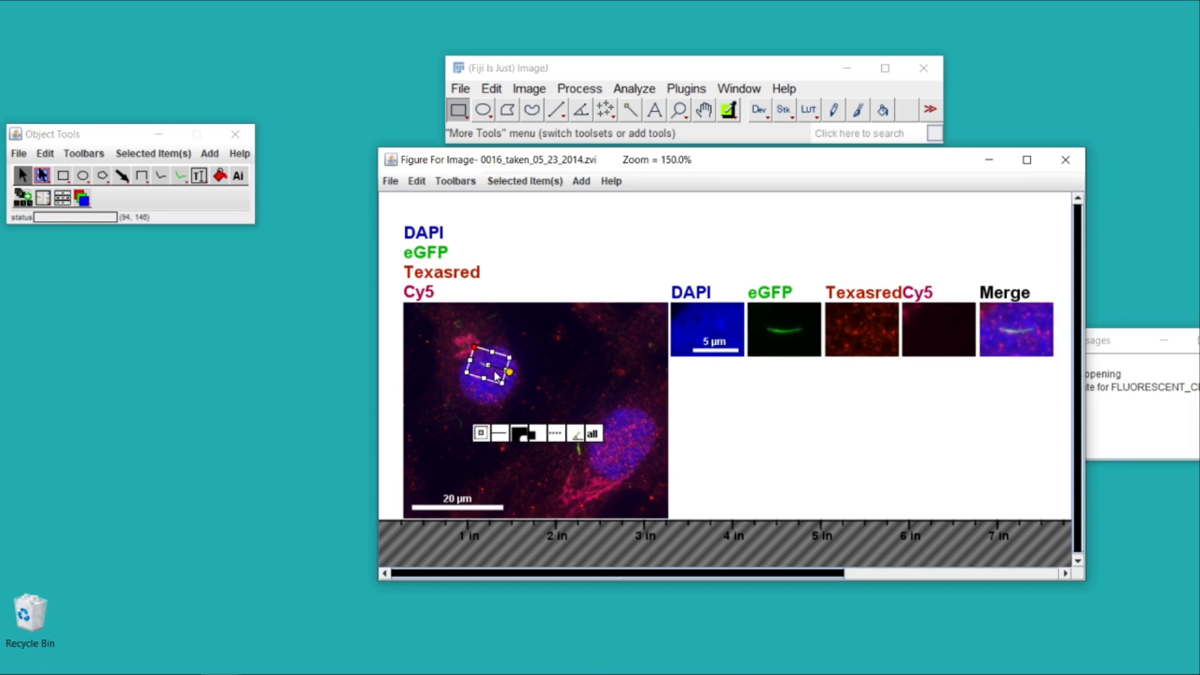
Change the scale of the upper nucleus's inset panels to 3.0.
right_click(496, 376)
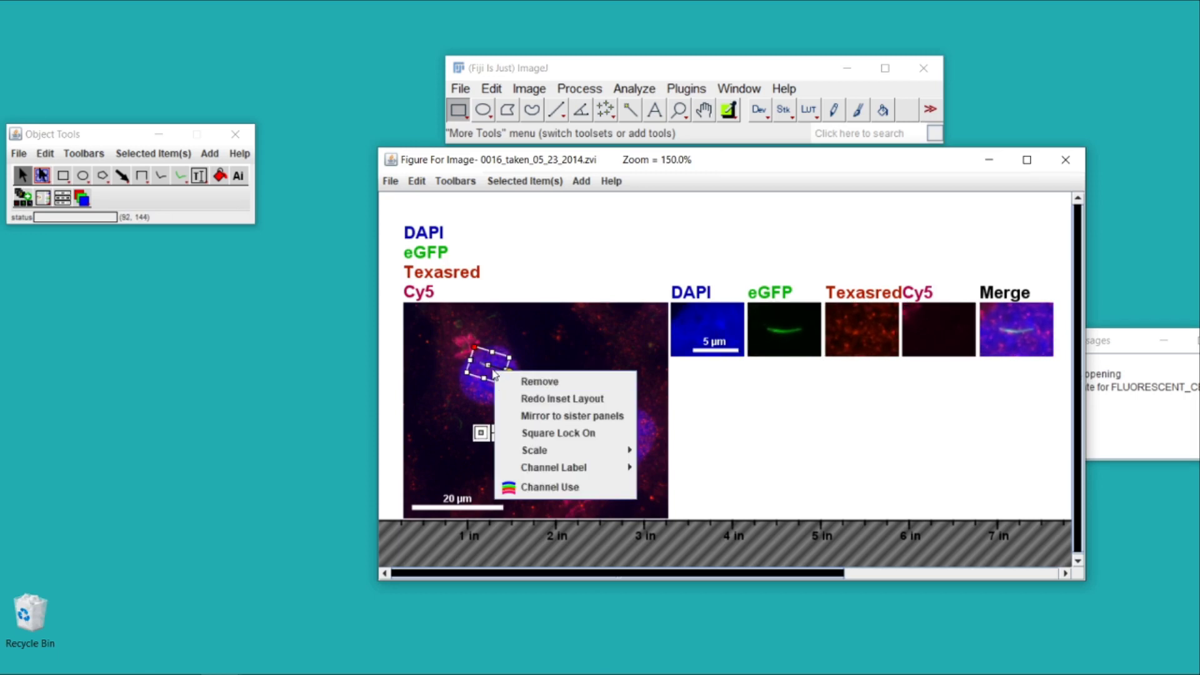
right_click(490, 369)
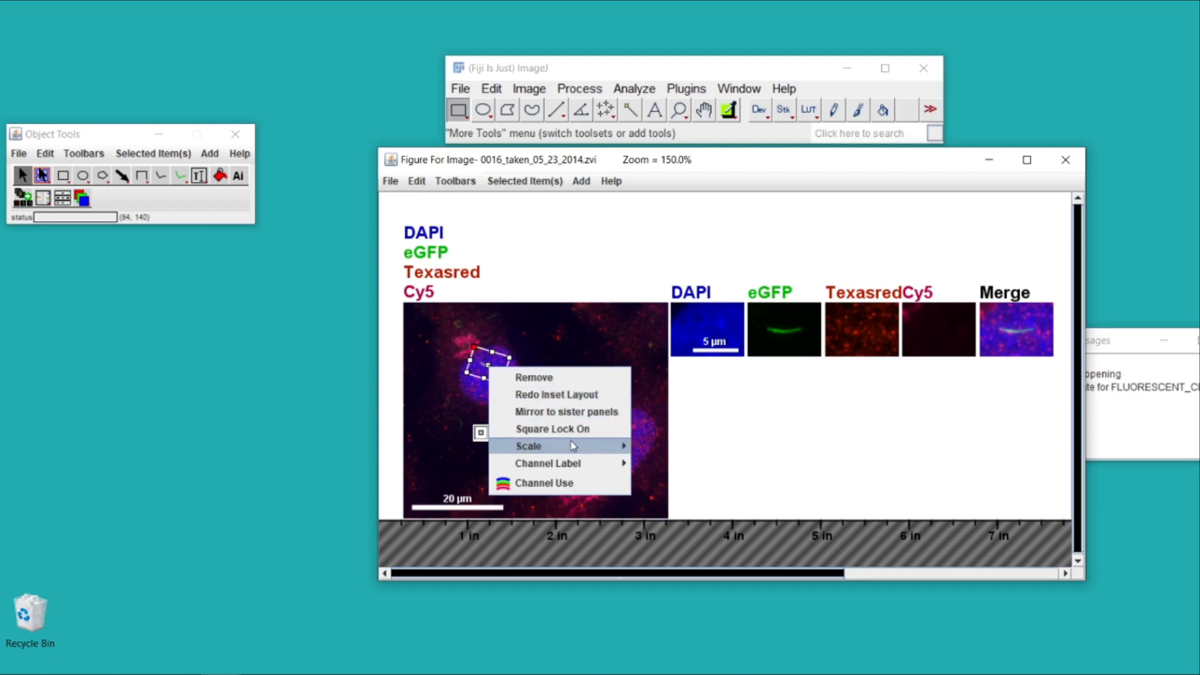
mouse_move(574, 445)
mouse_move(679, 444)
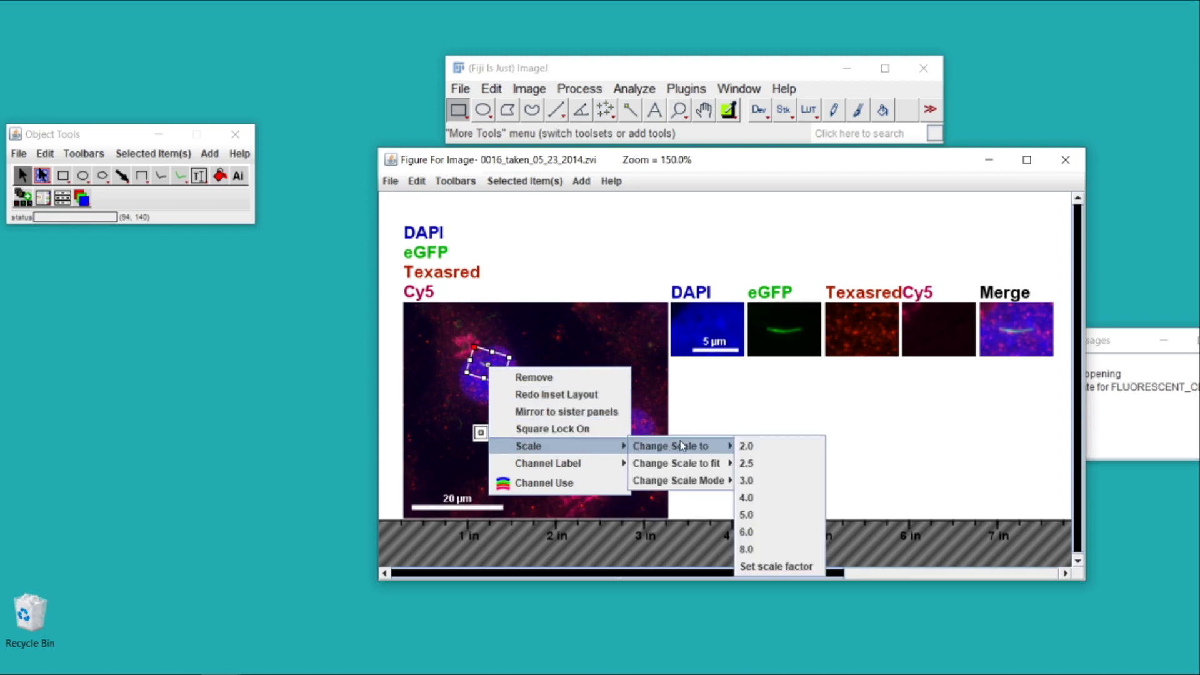
left_click(746, 480)
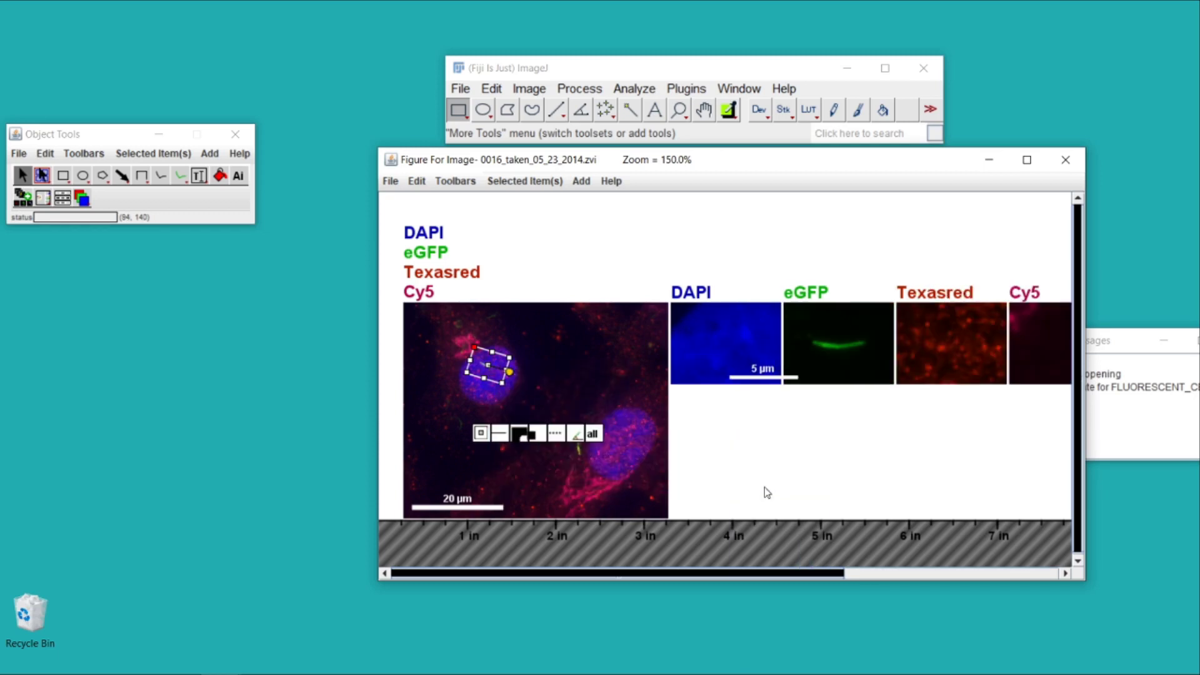
Add a second set of split channel inset panels for the green filament beside the lower nucleus and adjust its inset rectangle.
left_click(578, 448)
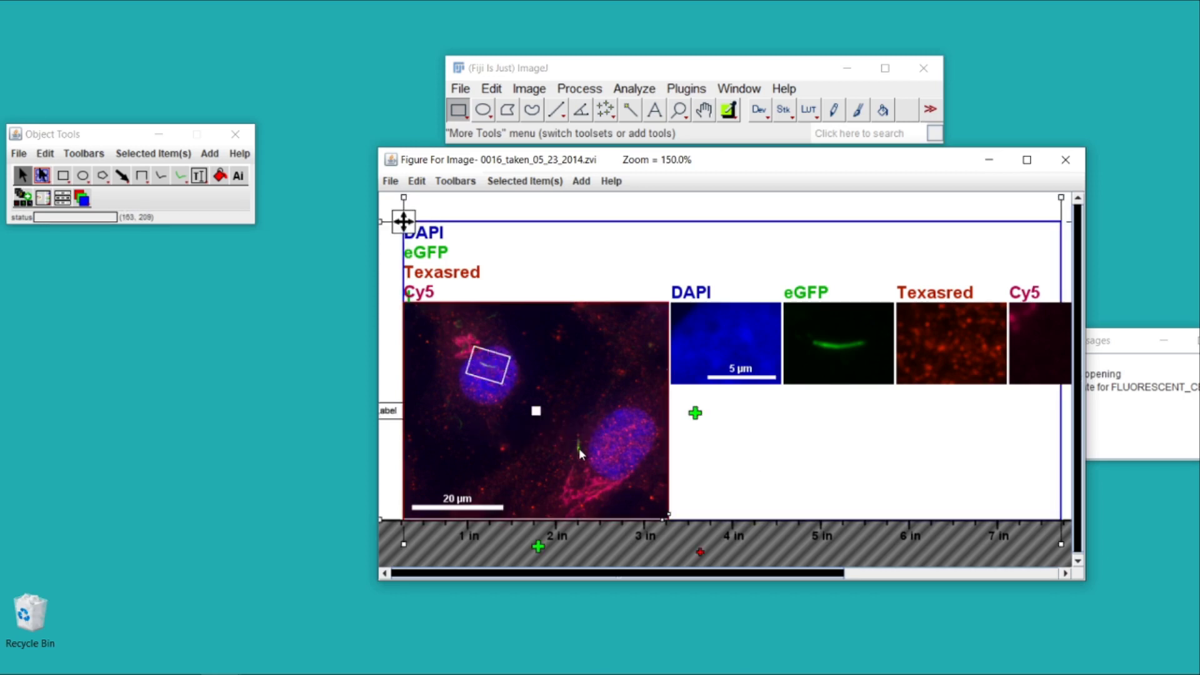
right_click(578, 448)
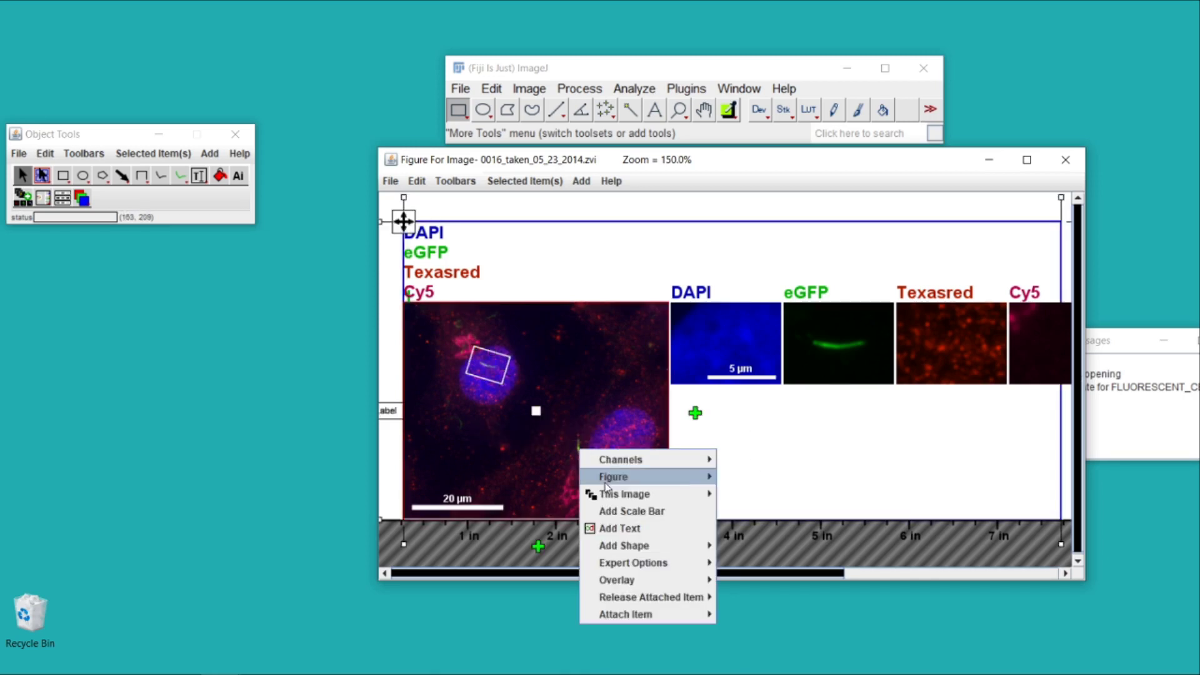
mouse_move(680, 543)
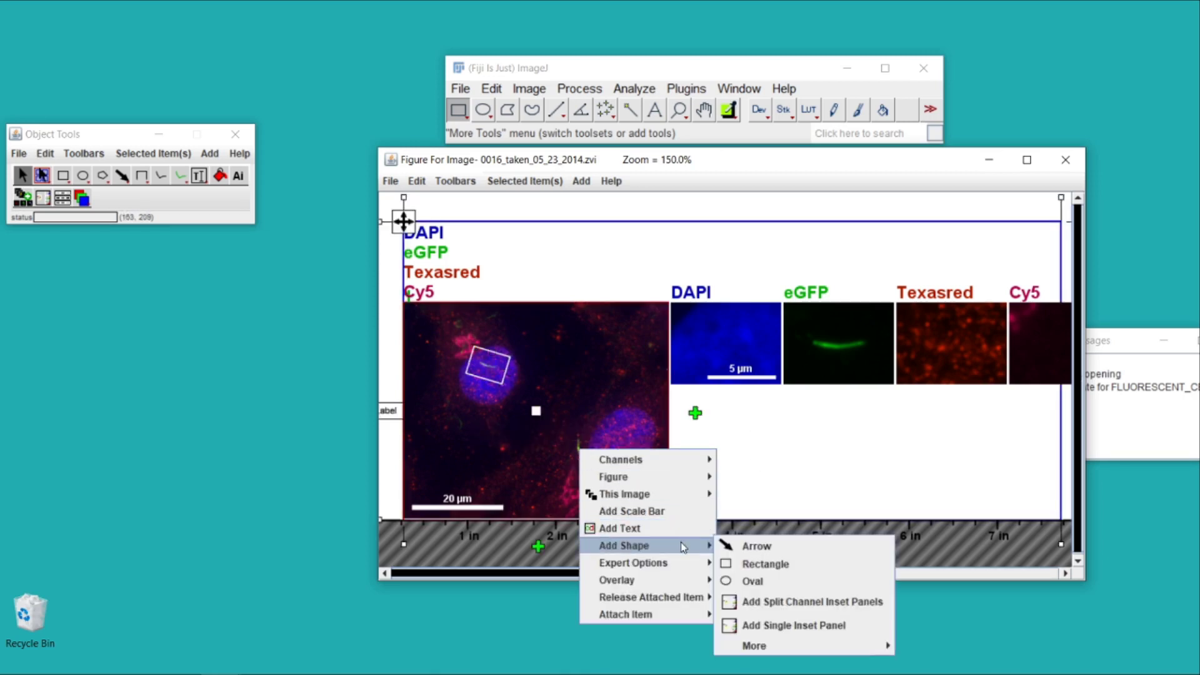
left_click(778, 597)
left_click(592, 470)
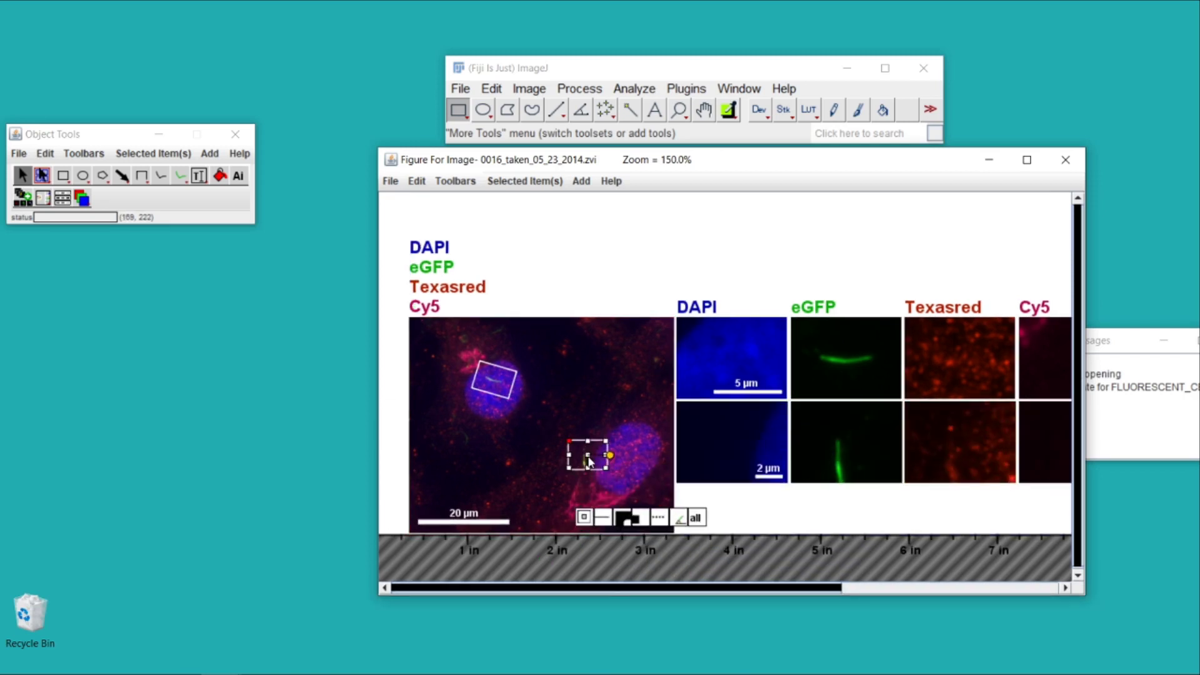
left_click_drag(607, 462, 582, 439)
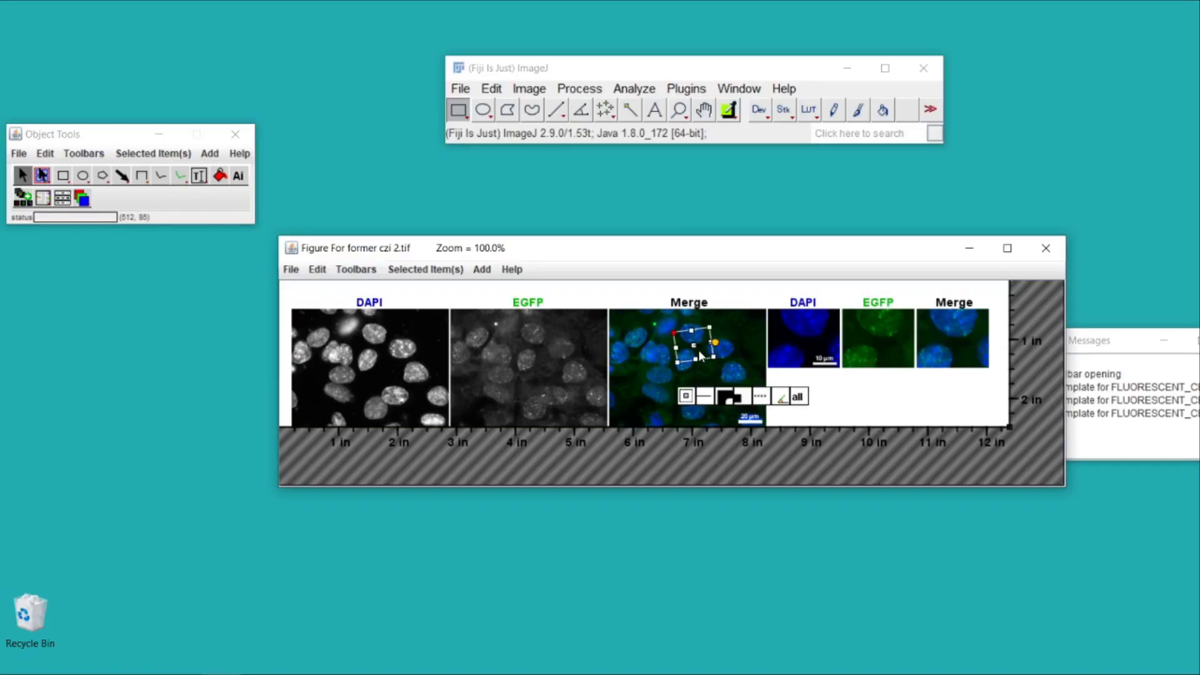
Center the Merge panel's inset rectangle on the upper nucleus in the former czi 2 figure and thicken its outline.
mouse_move(700, 356)
left_mouse_down()
mouse_move(717, 352)
mouse_move(714, 334)
left_mouse_up()
left_click(705, 393)
left_click(753, 485)
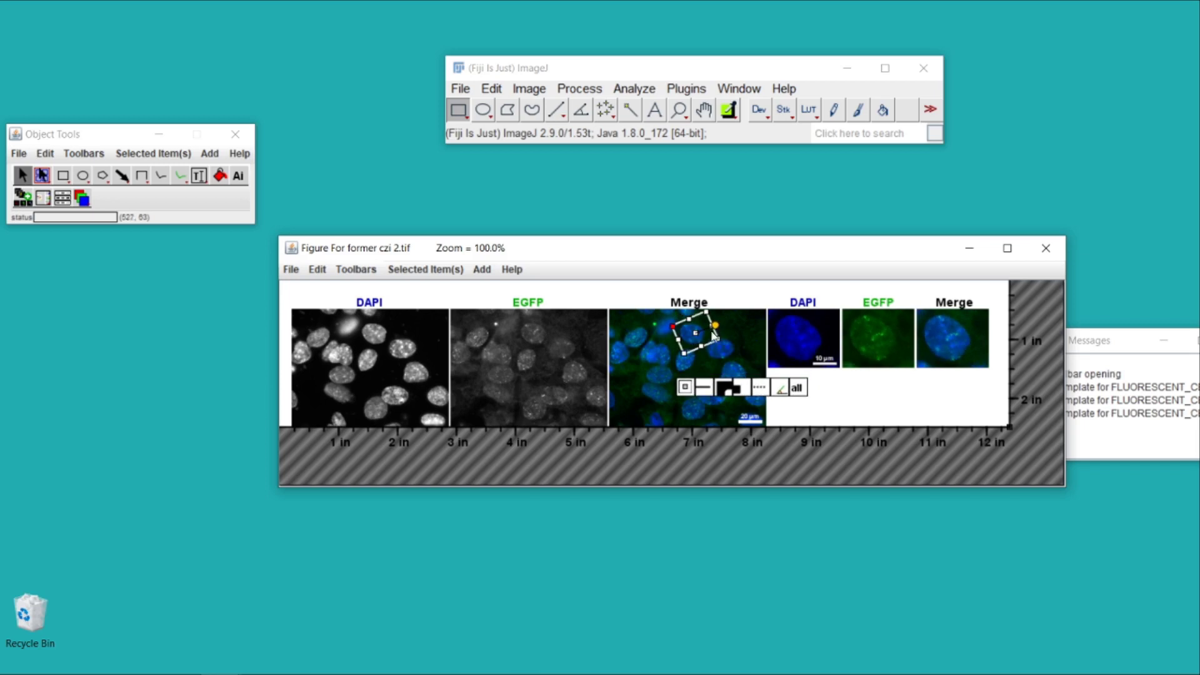
Mirror the Merge panel's inset rectangle to the sister DAPI and EGFP panels.
right_click(710, 338)
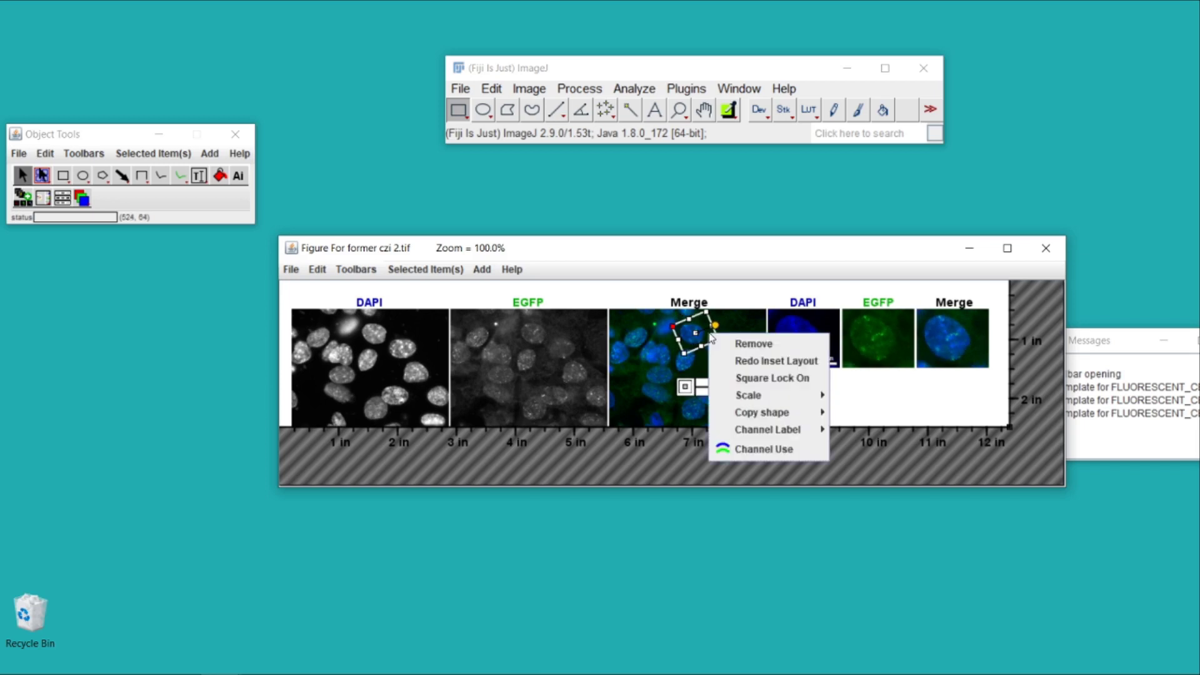
mouse_move(789, 417)
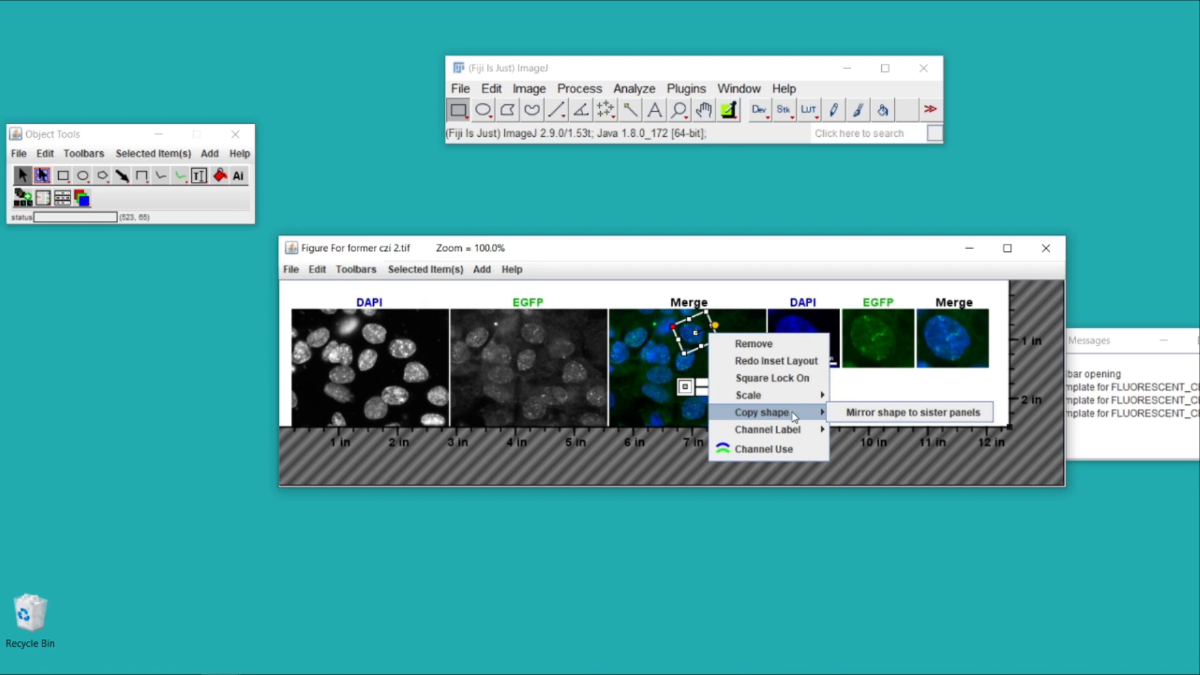
left_click(849, 413)
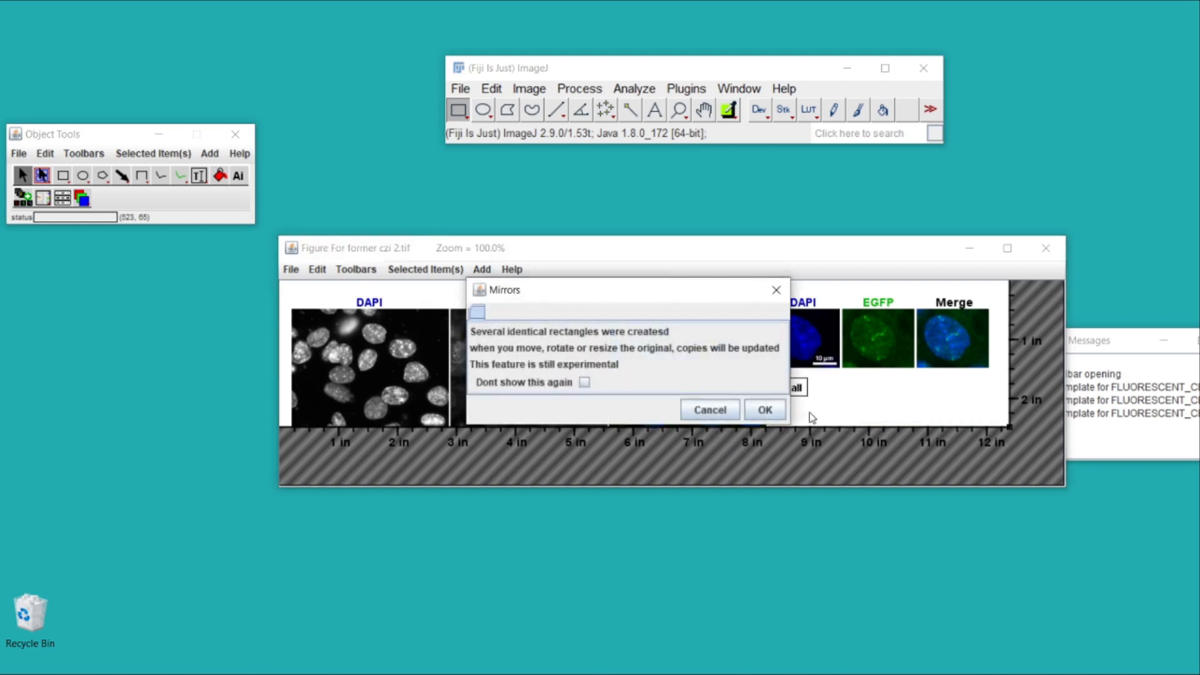
left_click(765, 410)
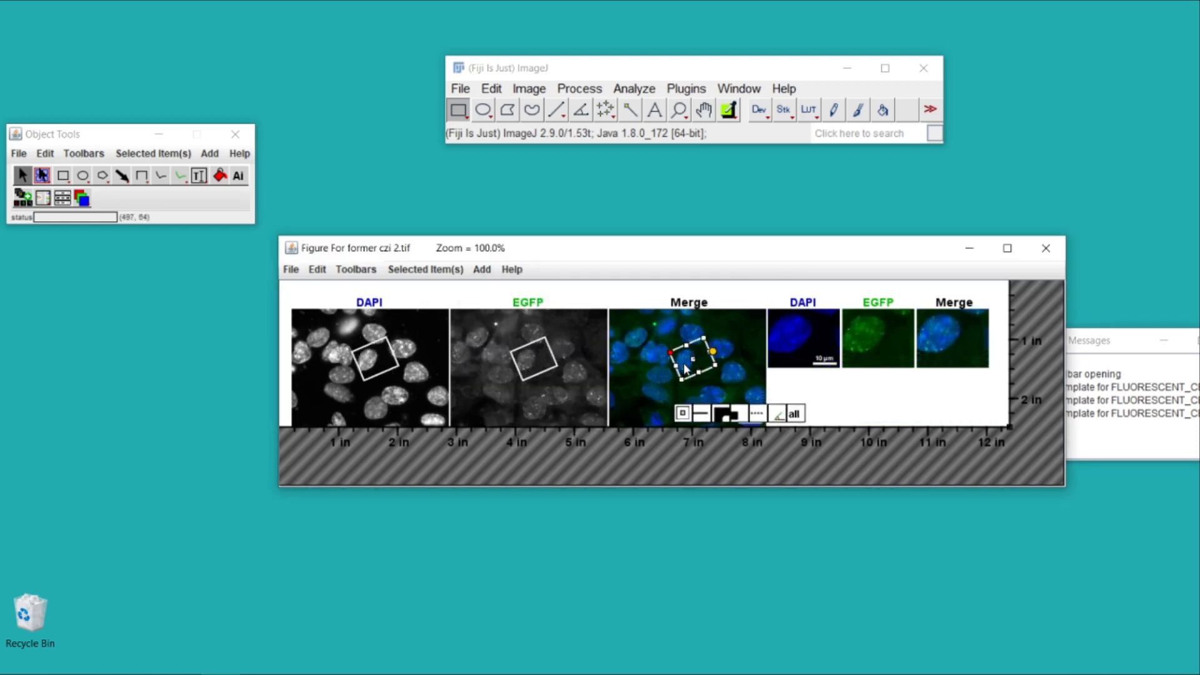
Move the Merge panel's inset rectangle down to the neighboring nucleus, then shift its mirrored copy on the EGFP panel.
left_click_drag(690, 343, 676, 362)
left_click(534, 357)
mouse_move(542, 364)
left_mouse_down()
mouse_move(576, 373)
mouse_move(528, 367)
left_mouse_up()
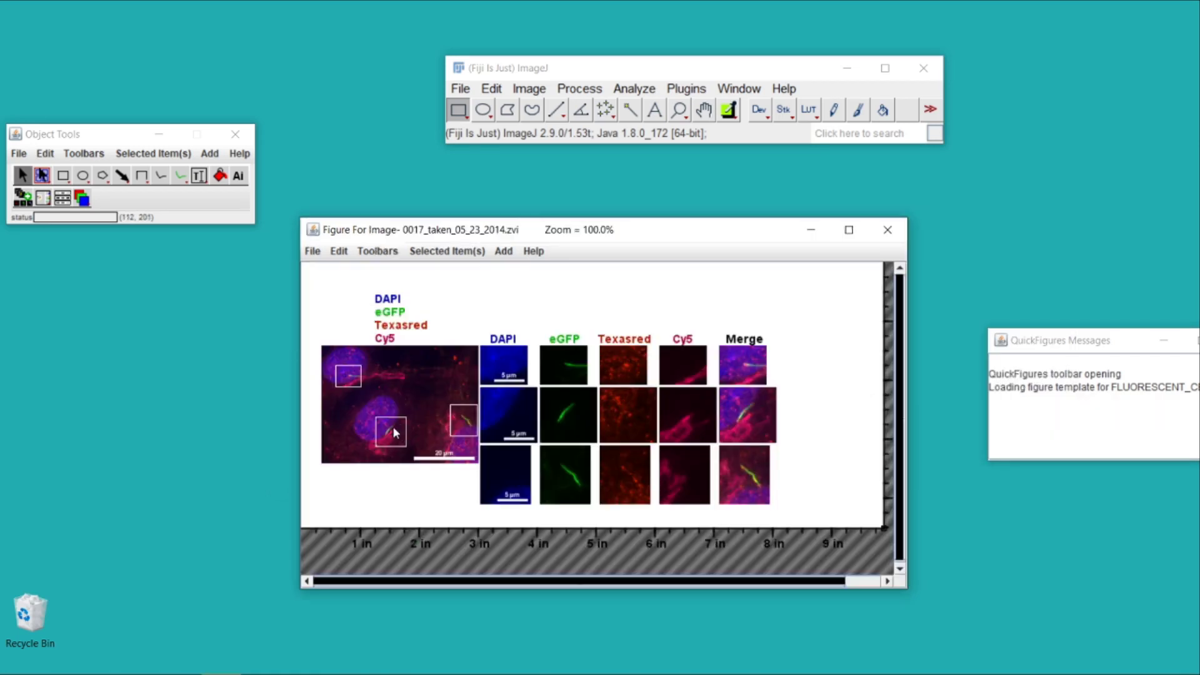
Widen the inset at the central nucleus in the 0017 figure, then apply the rightmost inset's size and shape to the other insets.
left_click(394, 431)
left_click_drag(406, 449, 412, 445)
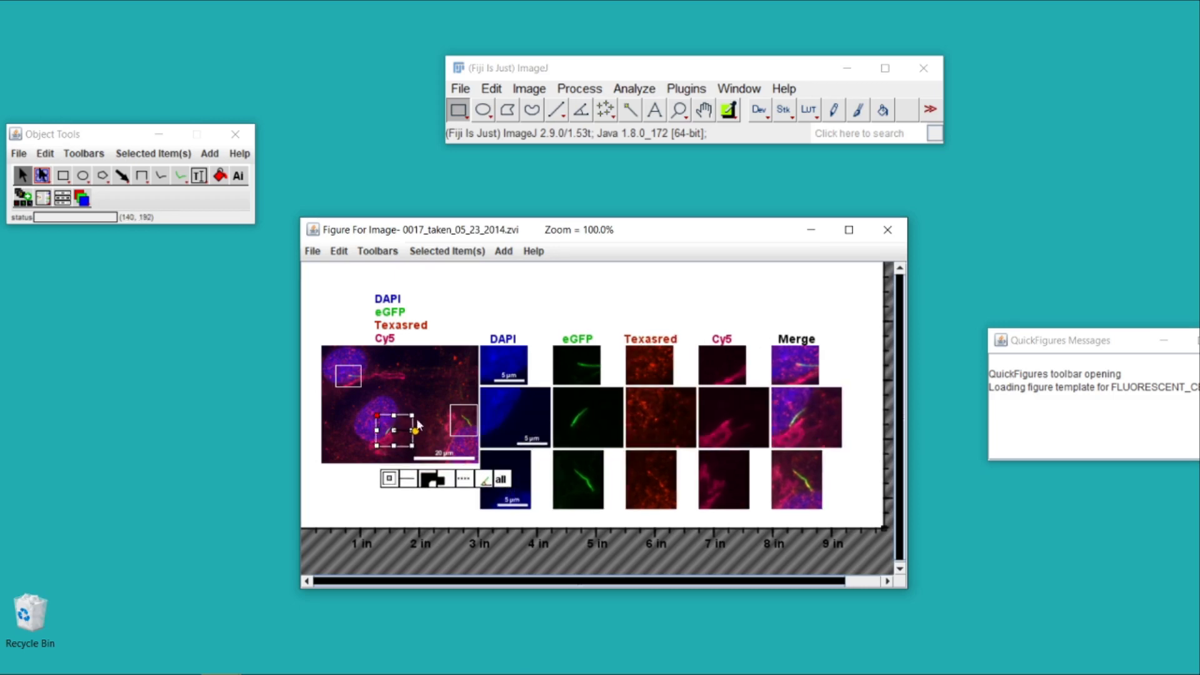
left_click(464, 428)
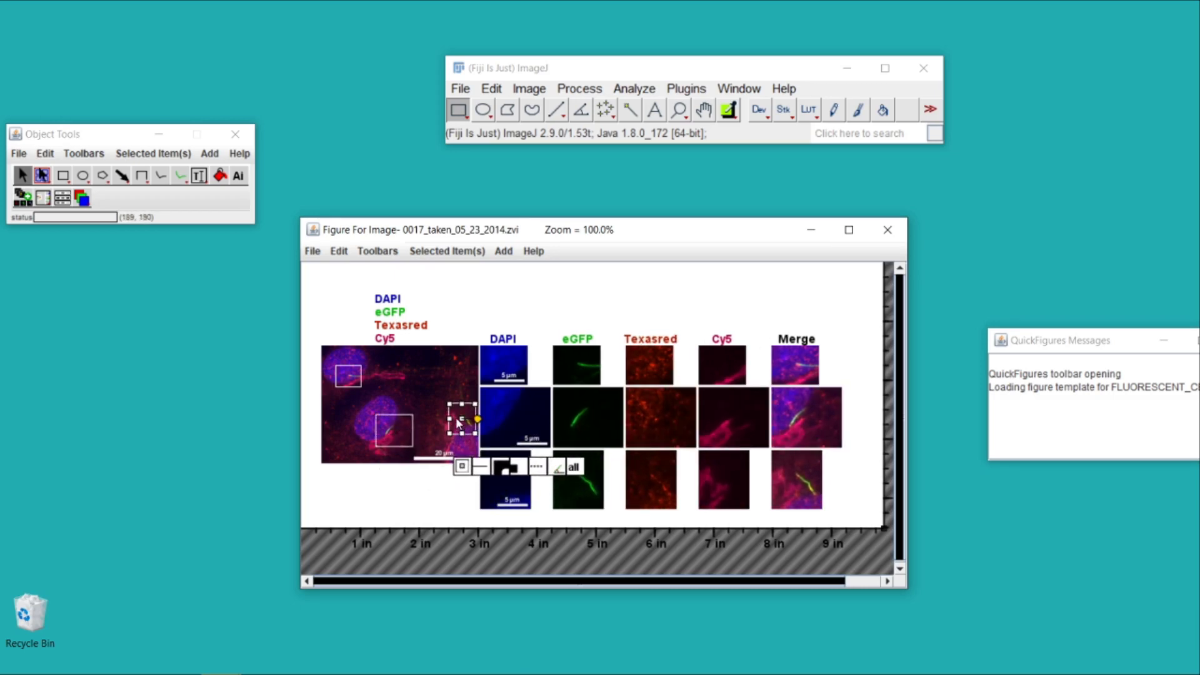
right_click(458, 416)
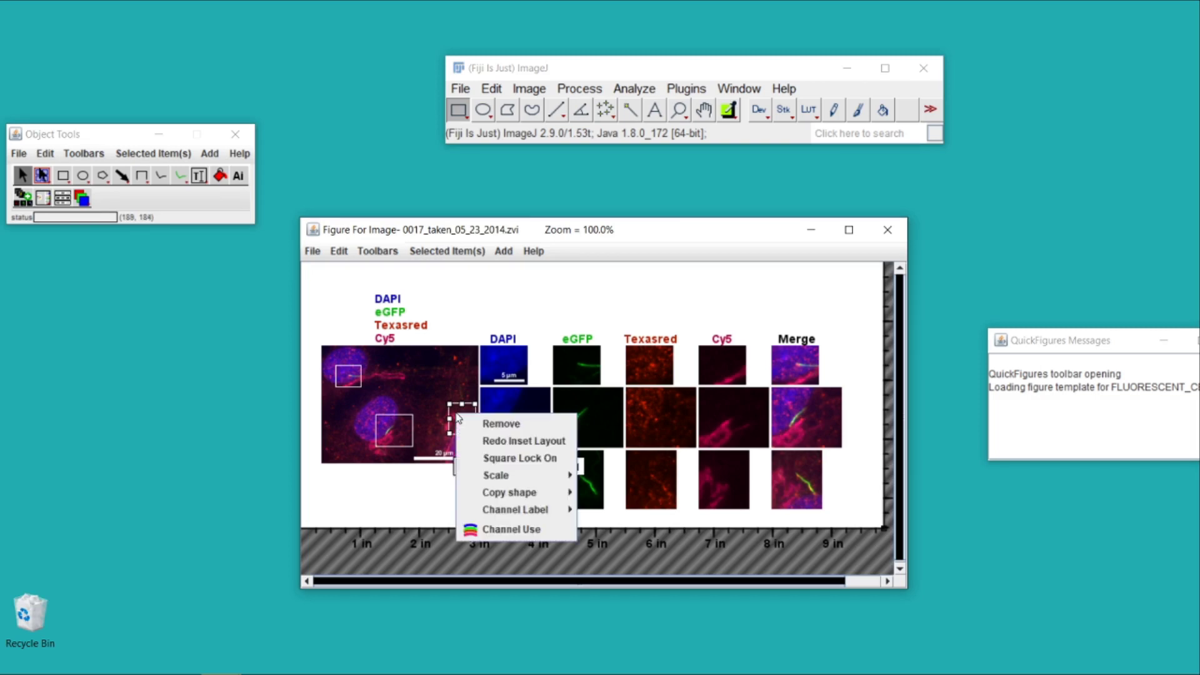
mouse_move(522, 491)
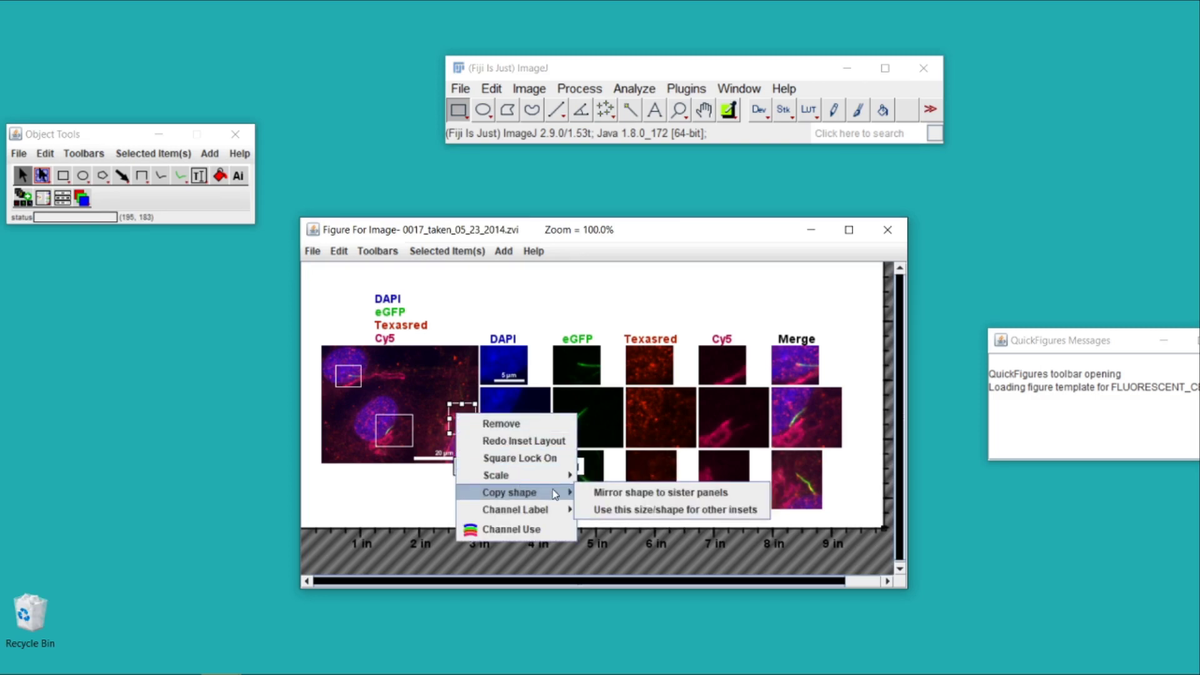
left_click(615, 511)
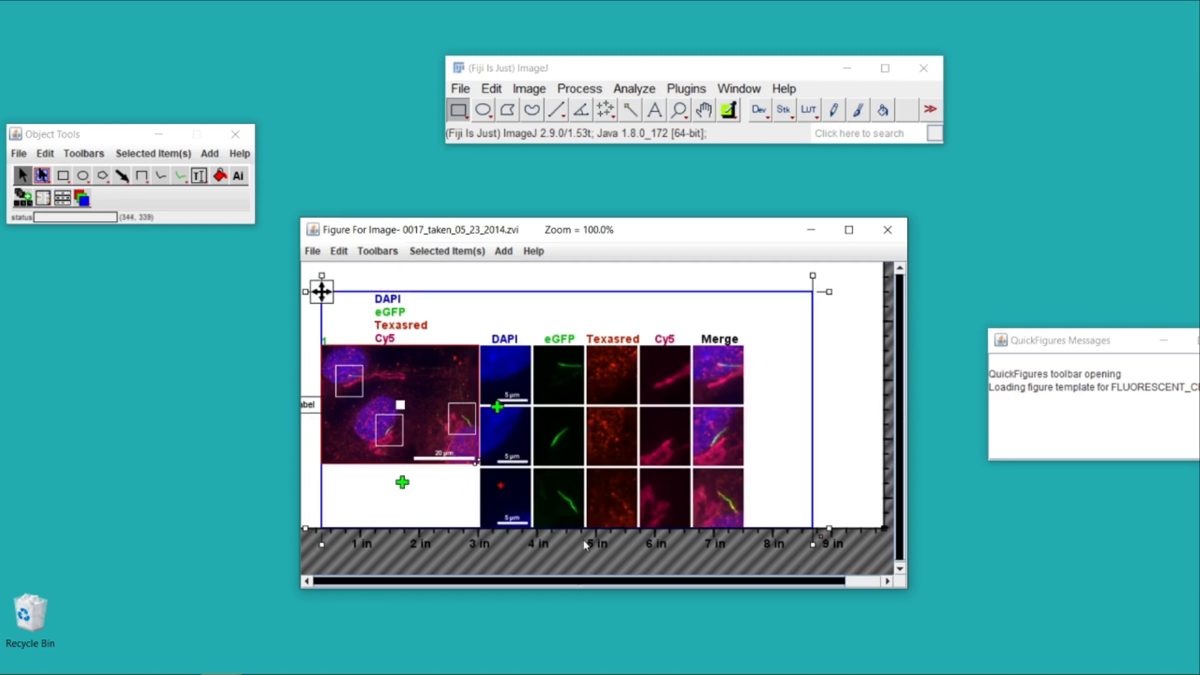
Remove the rightmost inset and widen the inset beside the upper nucleus around its green filament.
left_click(468, 425)
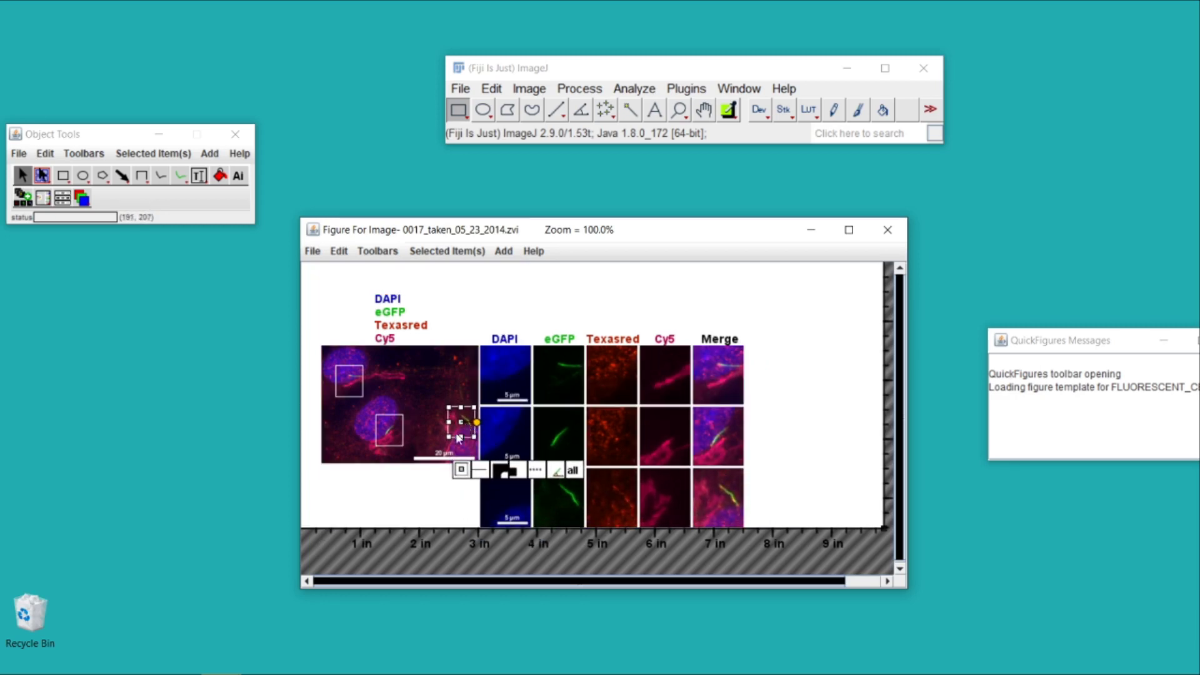
left_click_drag(458, 438, 384, 384)
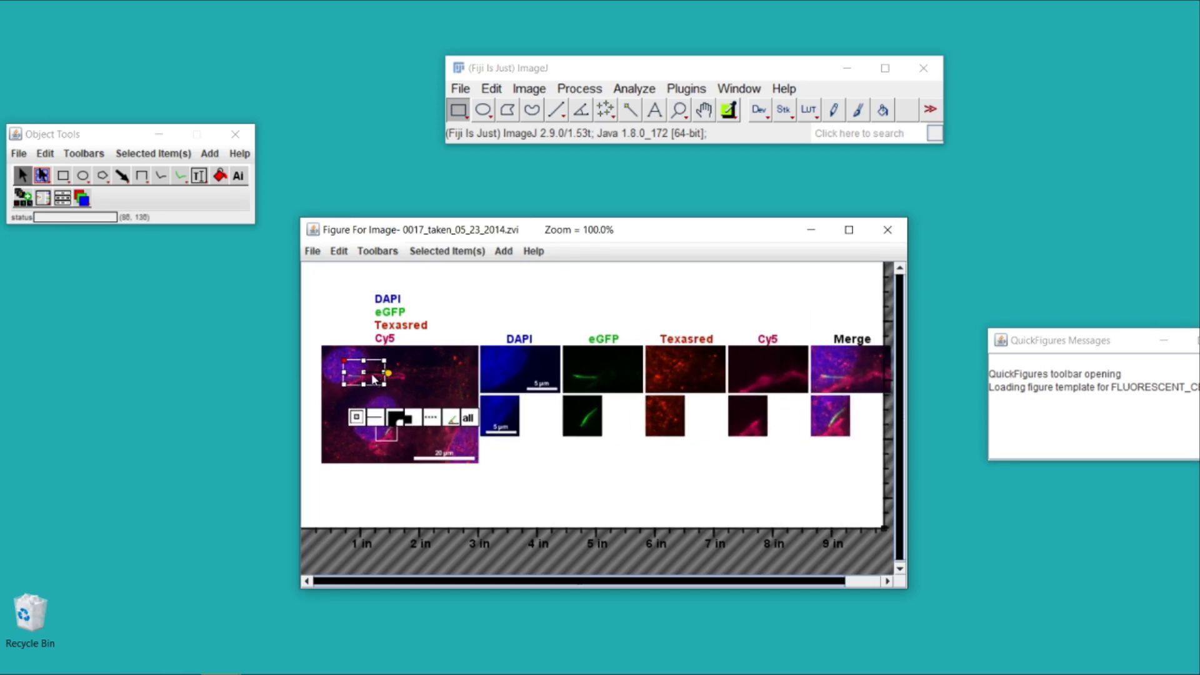
Turn on the square lock for the inset beside the upper nucleus and readjust that inset.
right_click(375, 379)
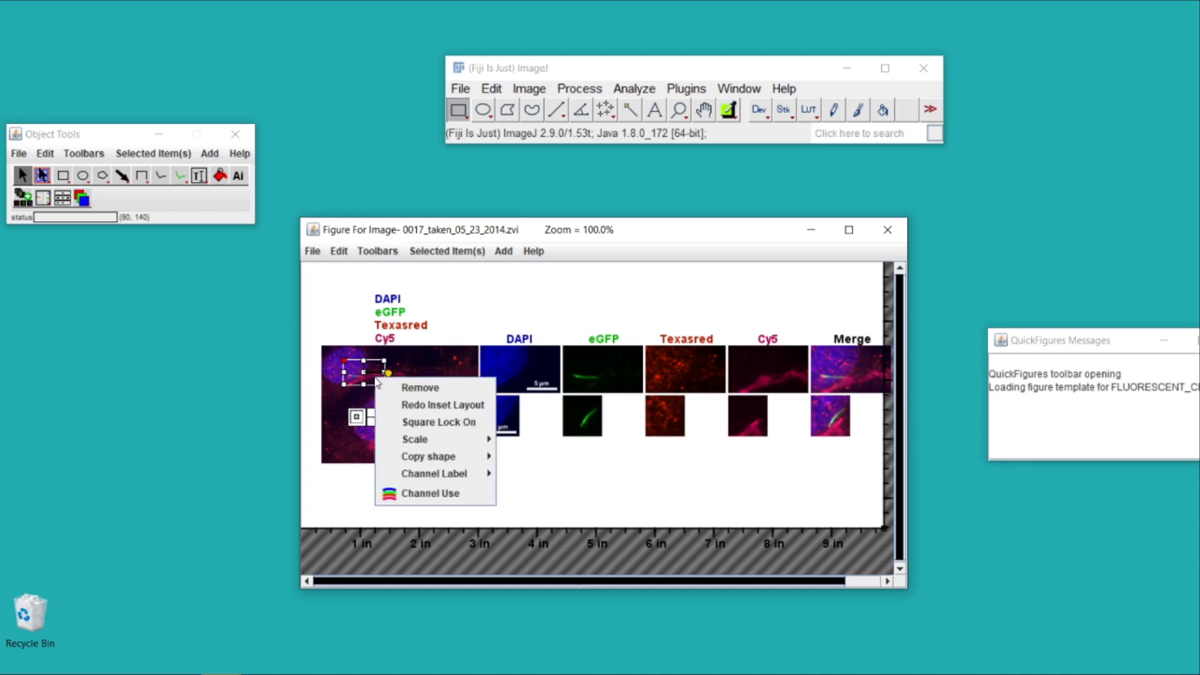
left_click(430, 422)
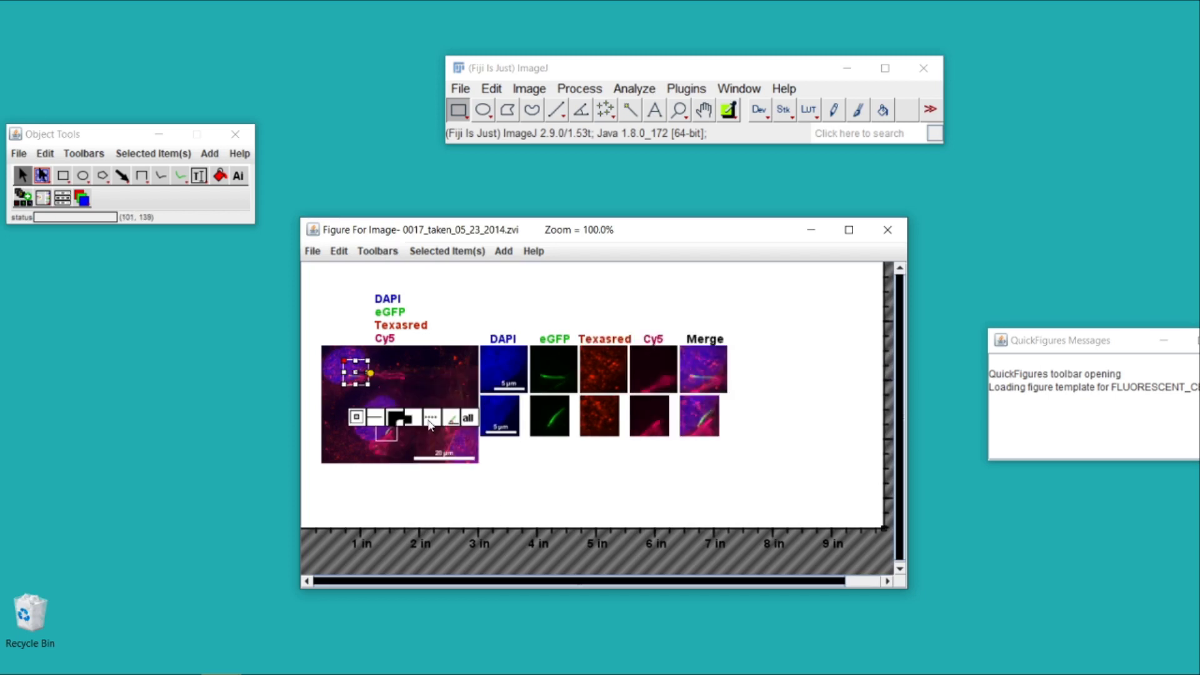
left_click_drag(369, 388, 370, 373)
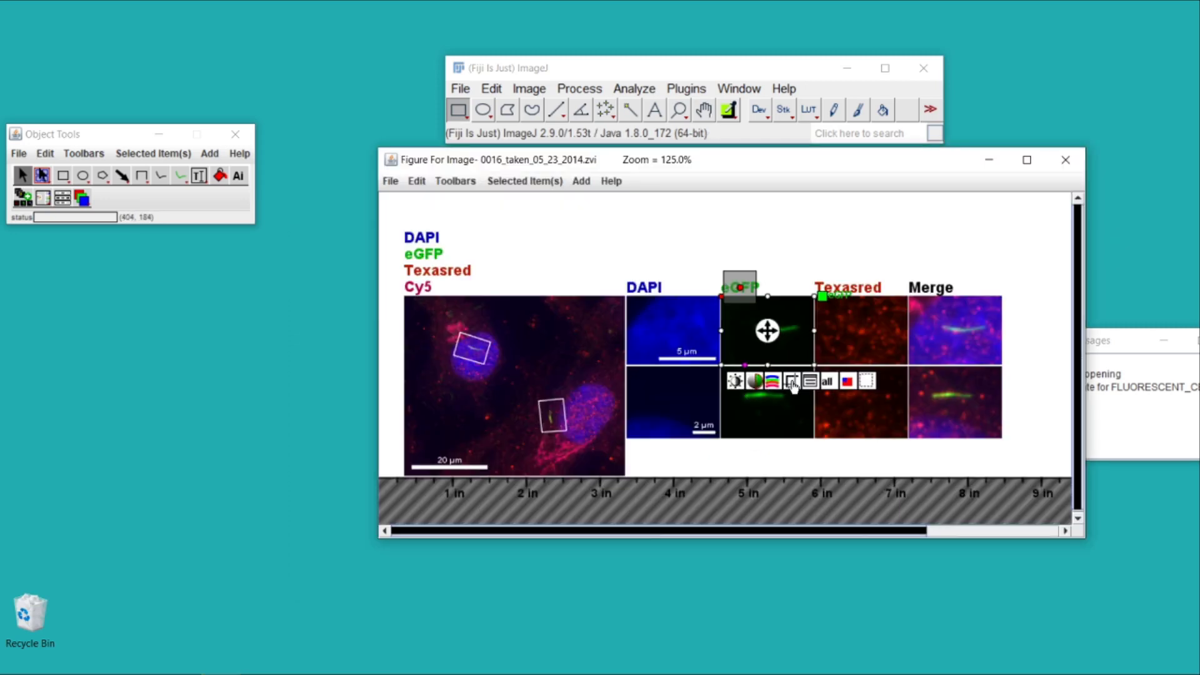
Crop the 0016 image to a 790 by 595 area at x 392, y 251, maintaining the inset locations.
left_click(791, 381)
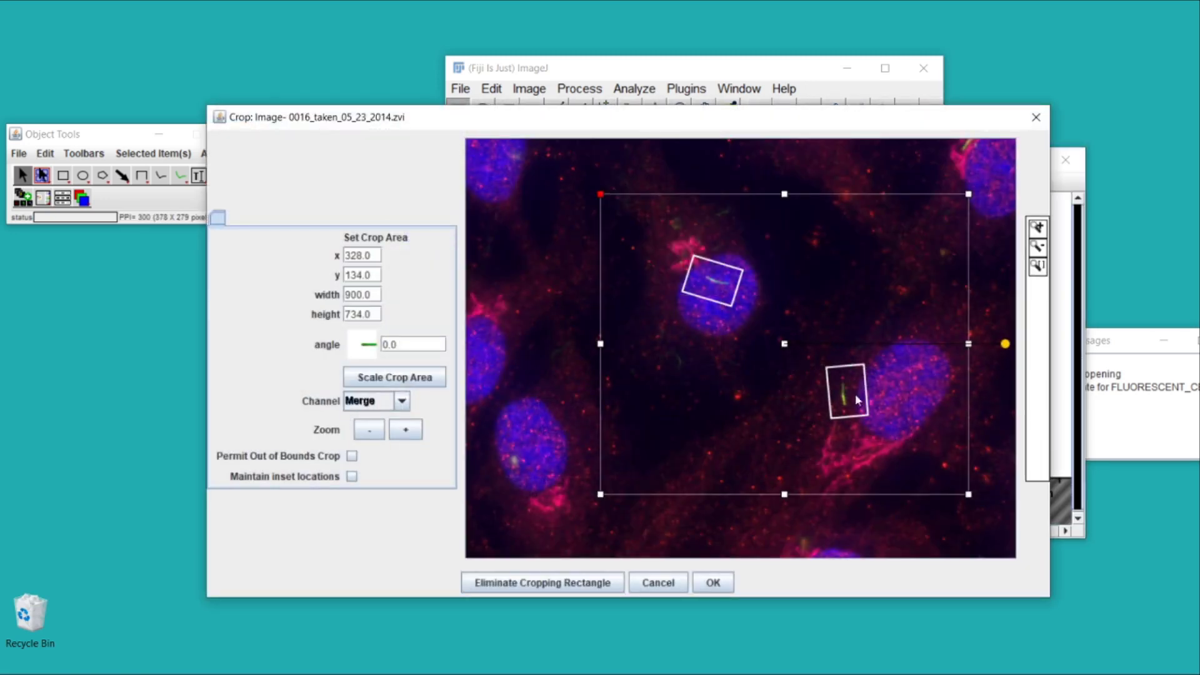
left_click_drag(827, 380, 795, 347)
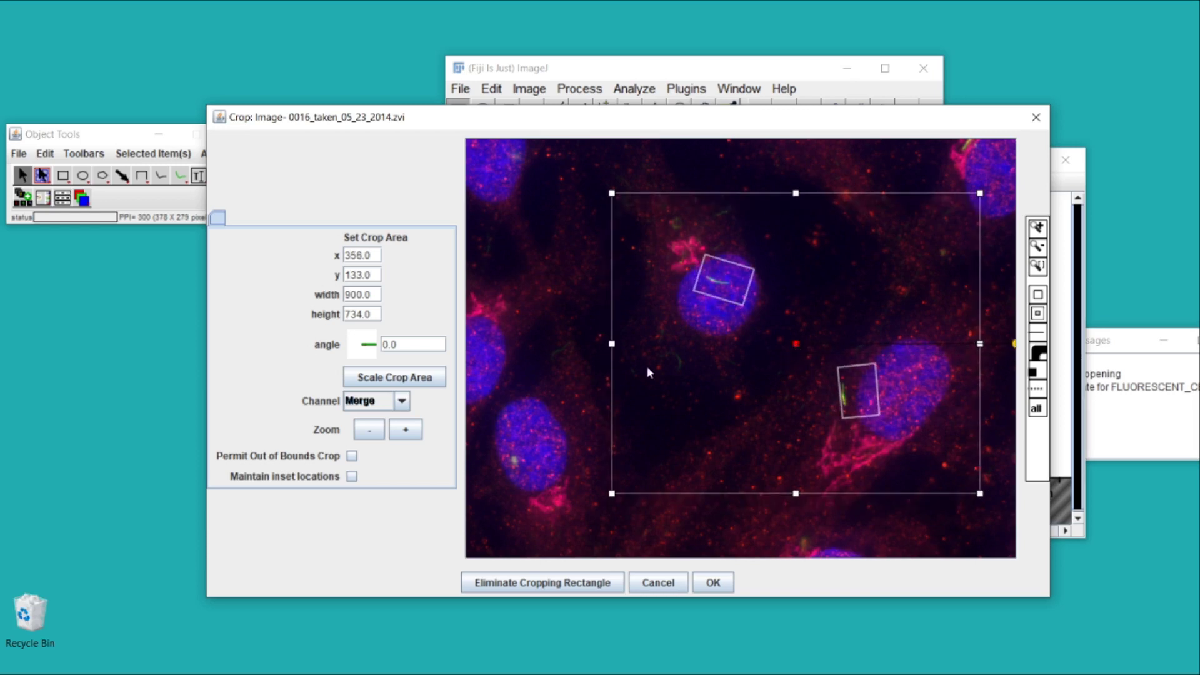
left_click(351, 476)
left_click_drag(709, 373, 810, 397)
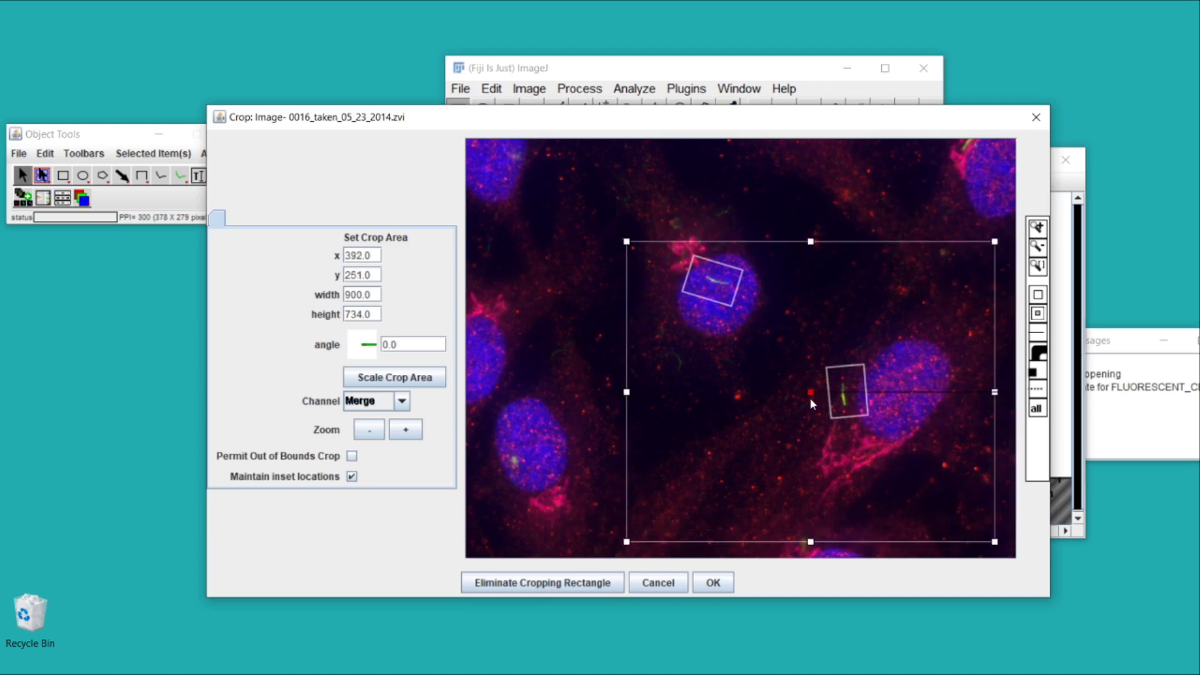
left_click_drag(994, 542, 950, 486)
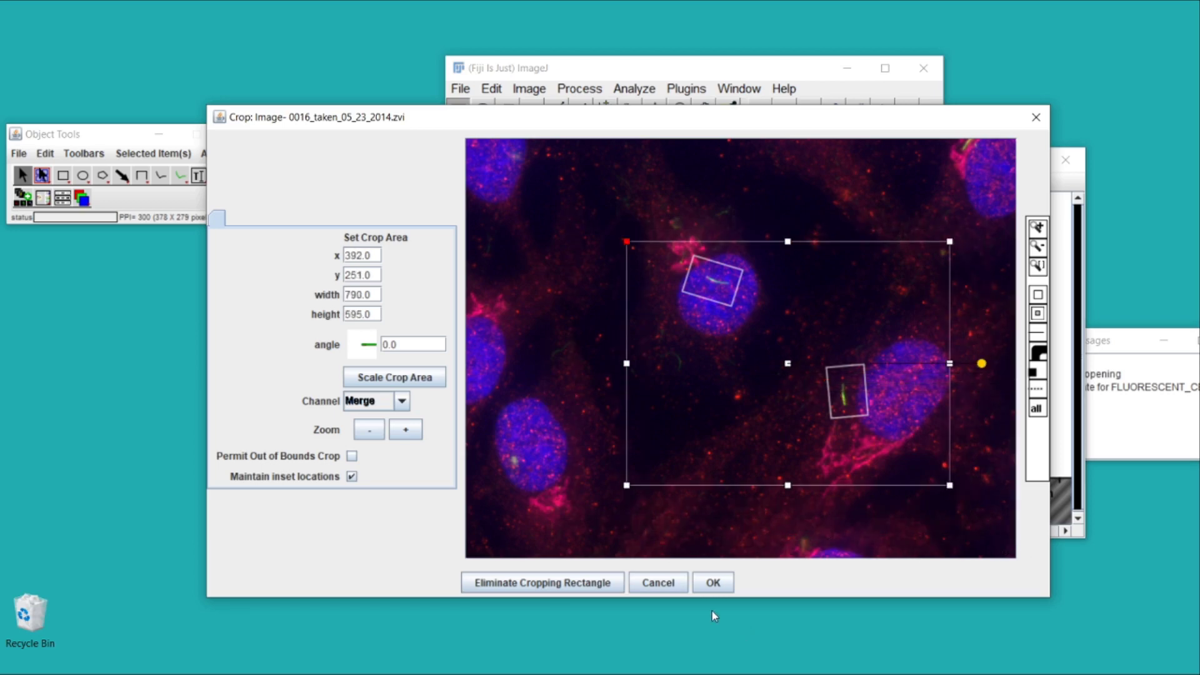
left_click(713, 582)
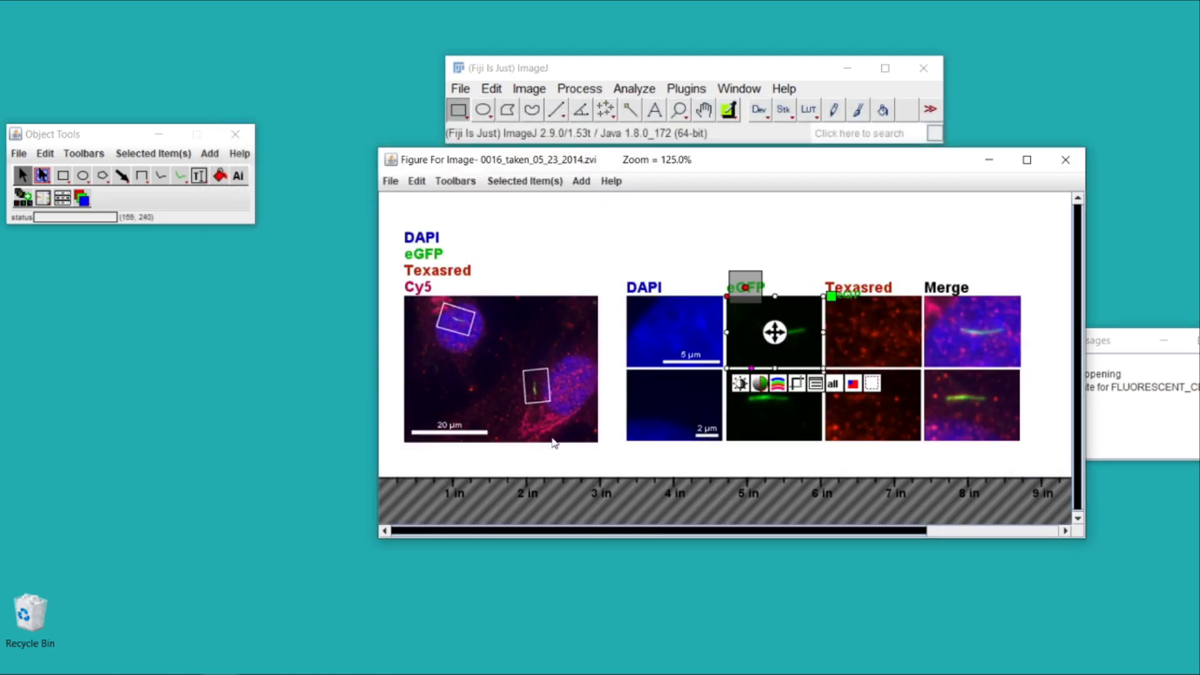
left_click(463, 347)
left_click(431, 324)
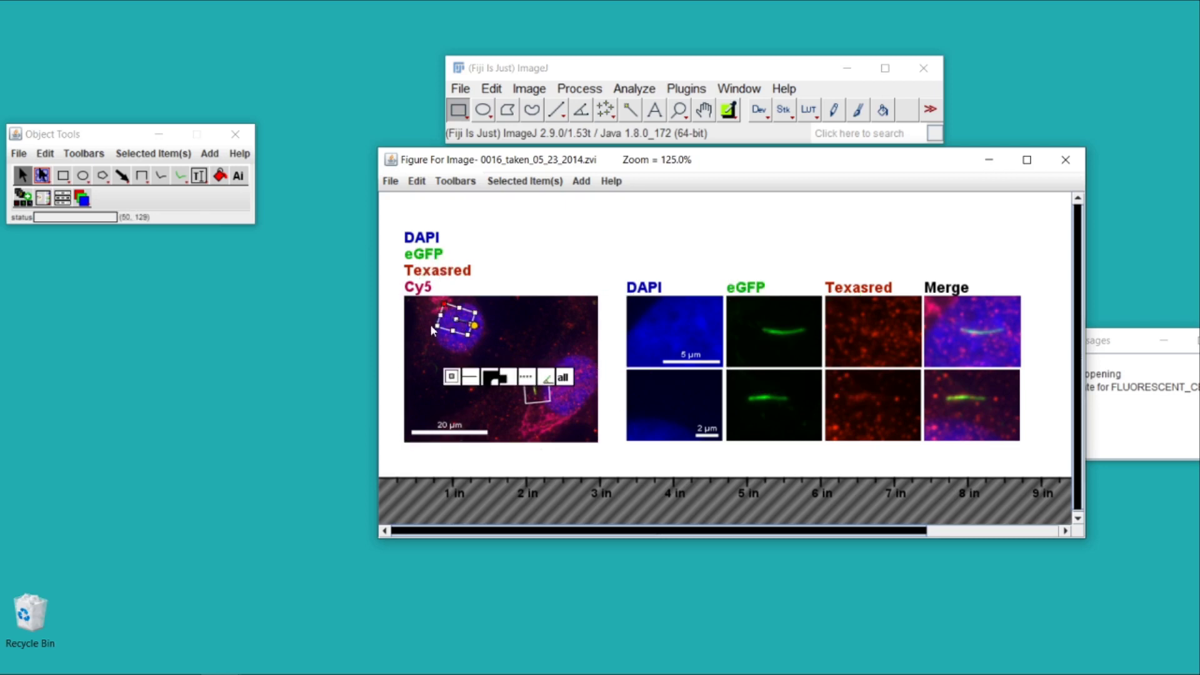
left_click(476, 332)
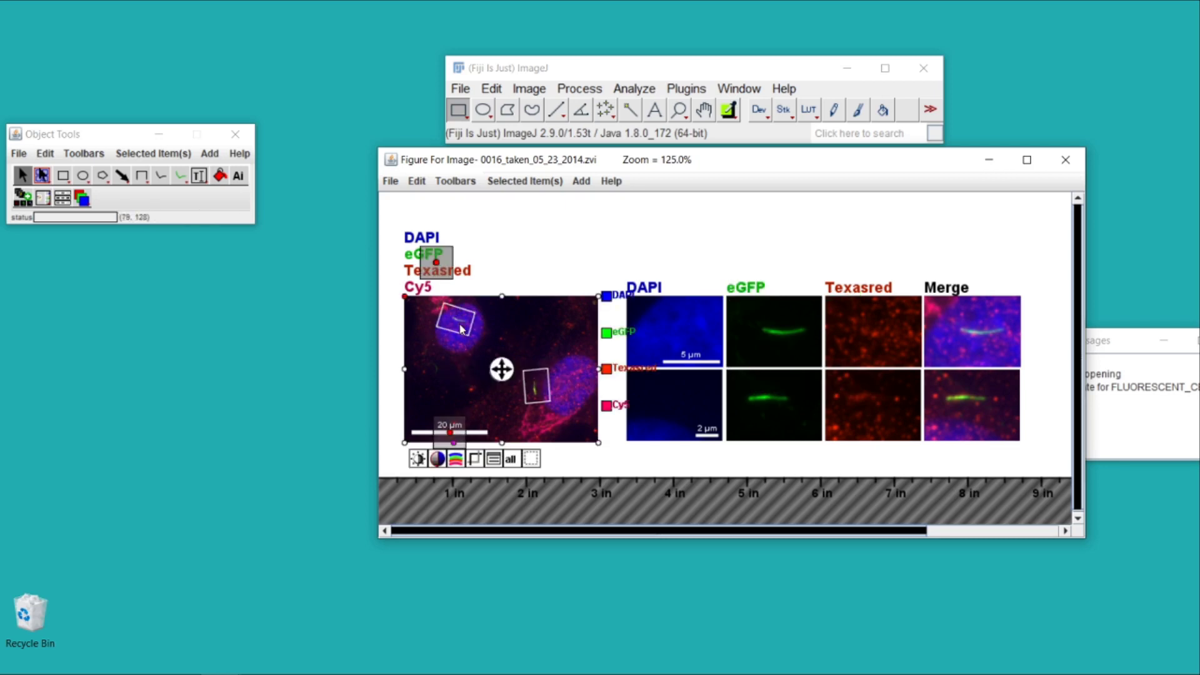
left_click(458, 323)
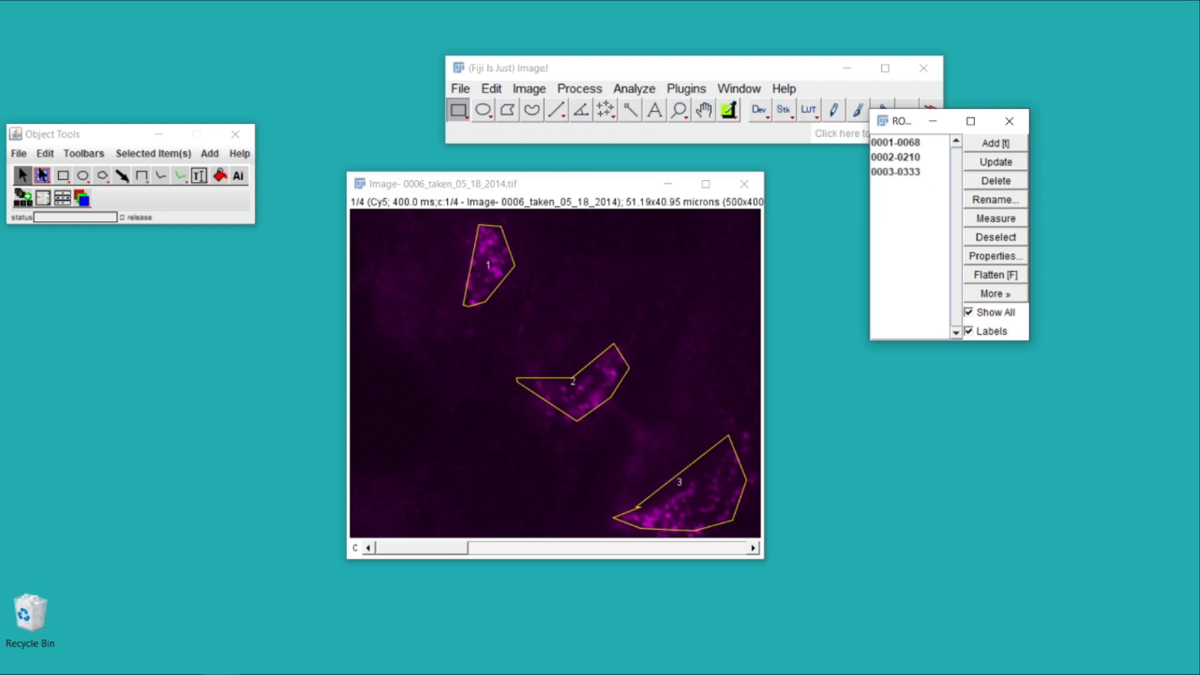
Convert the three ROI Manager regions into an overlay on the 0006 image.
left_click(529, 88)
mouse_move(620, 400)
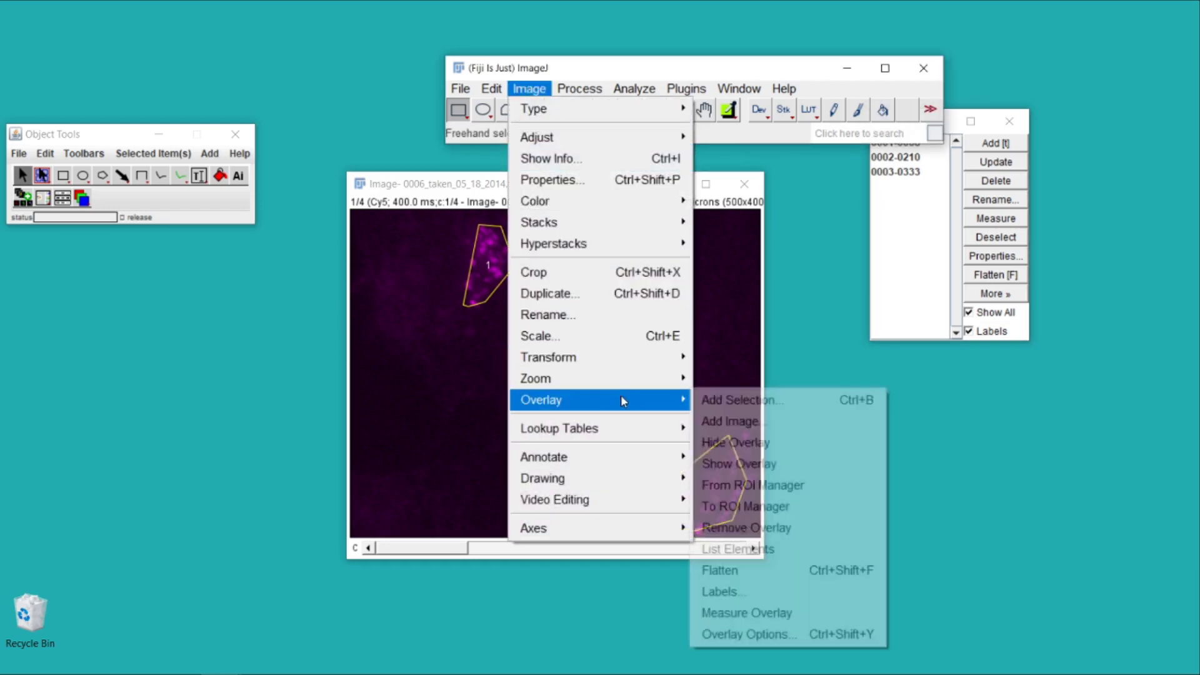
left_click(806, 485)
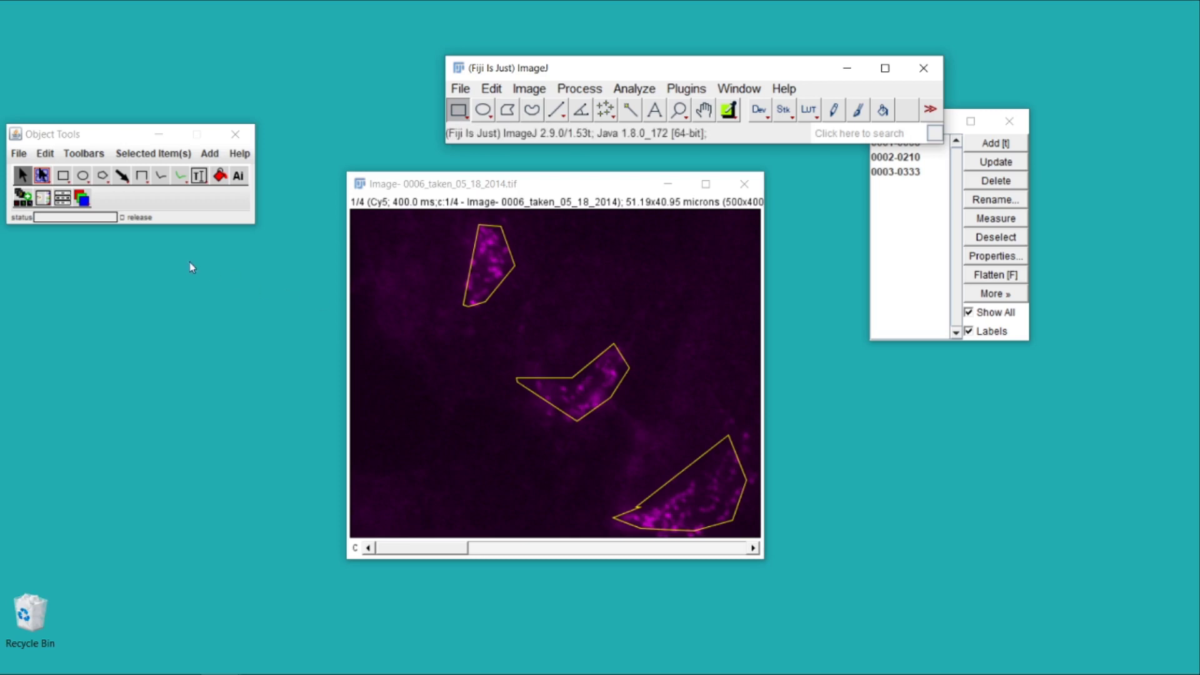
Create a split-channel figure from the 0006 image and save the source image for use in it.
left_click(41, 196)
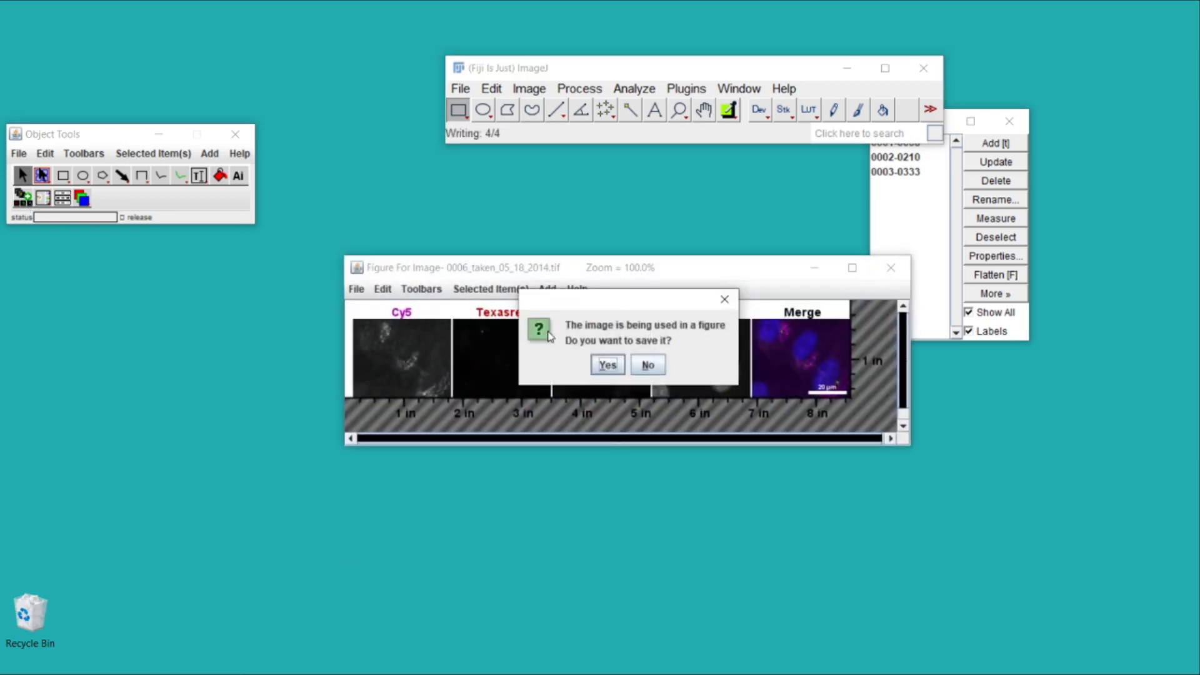
left_click(613, 366)
scroll(613, 362, "up", 2)
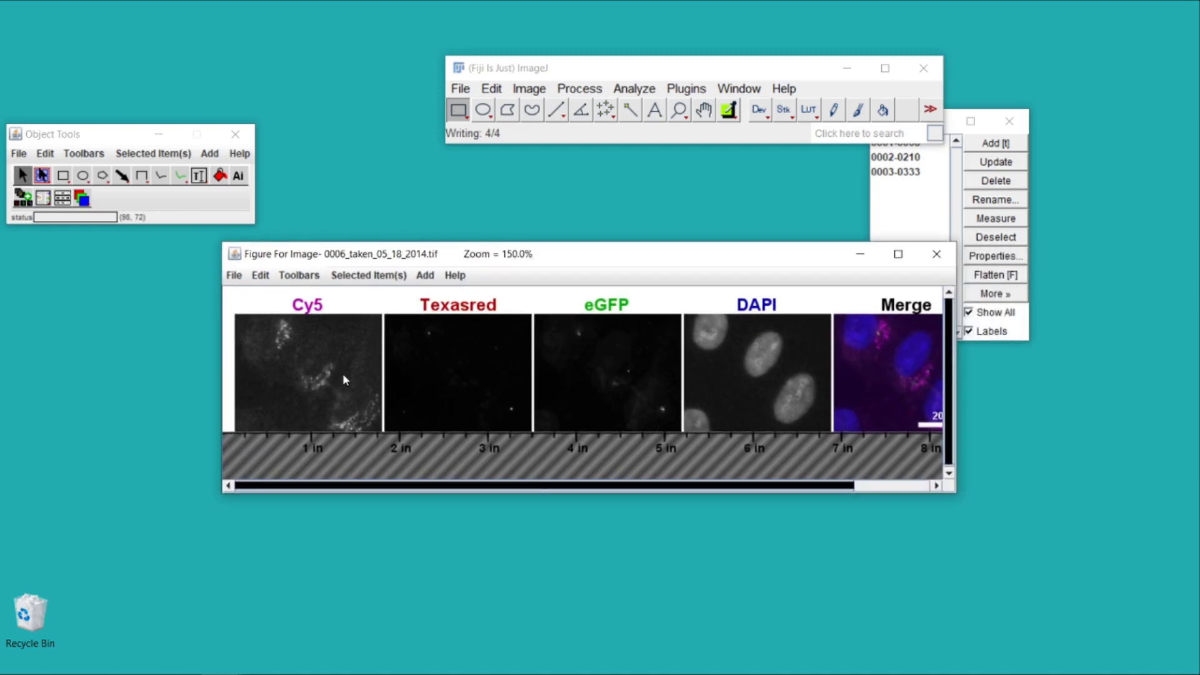
Show the overlay on the Cy5, eGFP and Merge panels of the 0006 figure.
right_click(333, 363)
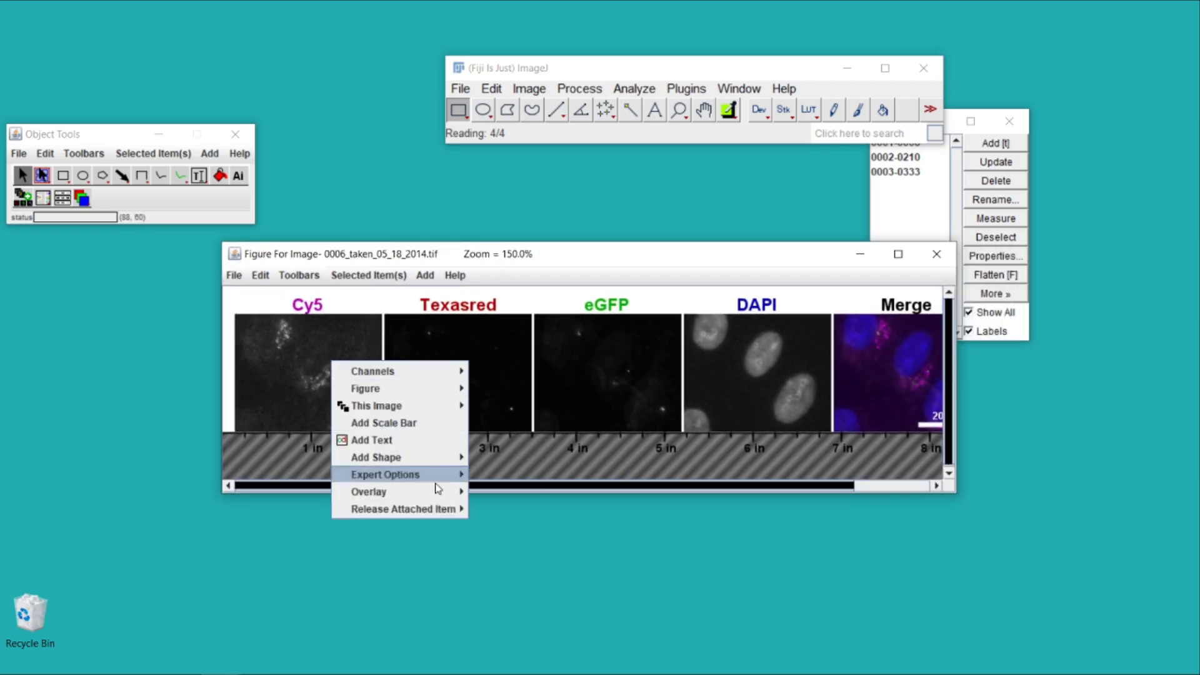
mouse_move(441, 493)
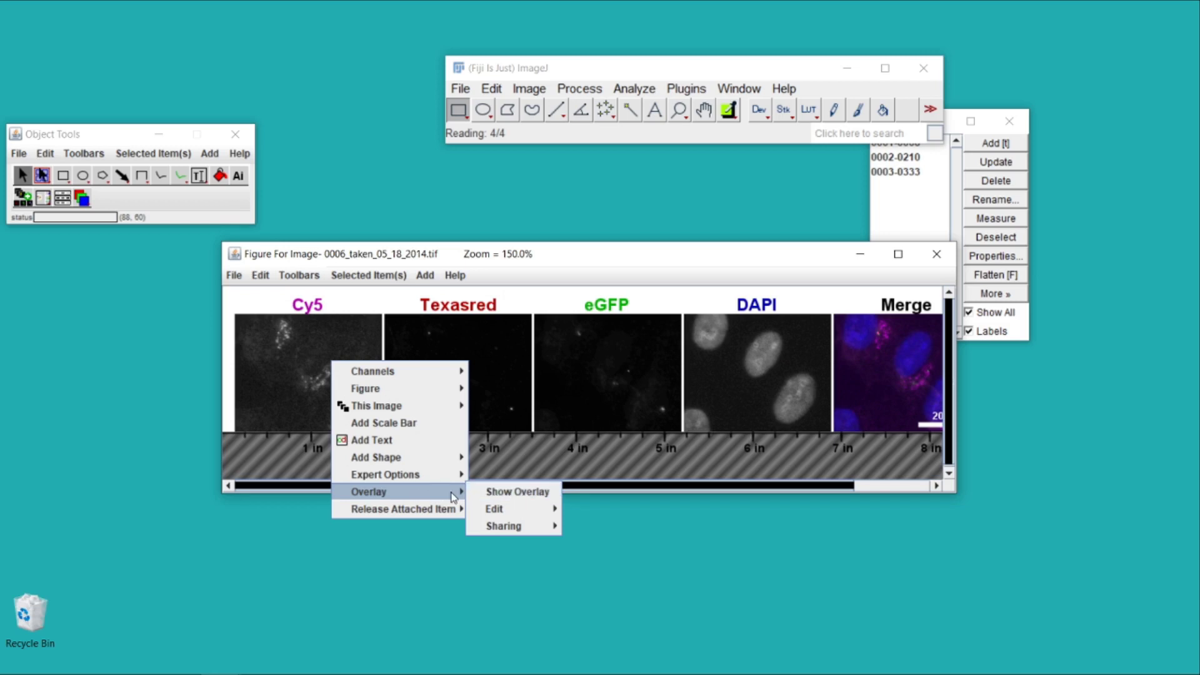
left_click(492, 495)
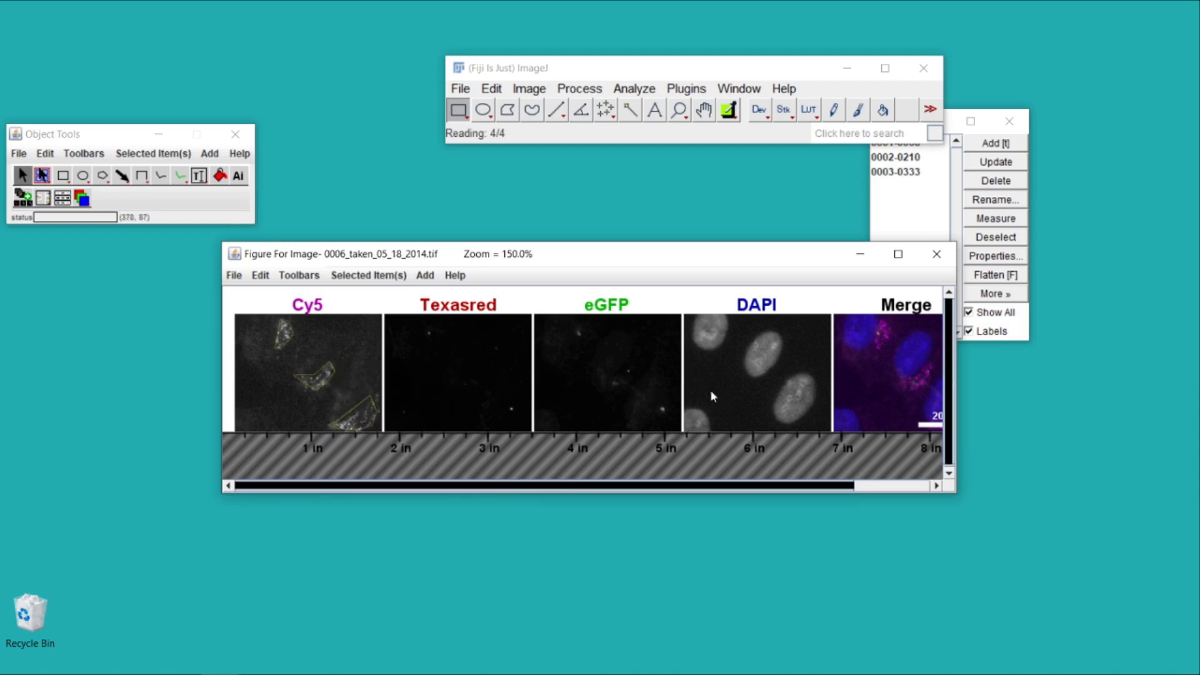
right_click(636, 388)
mouse_move(748, 519)
left_click(813, 520)
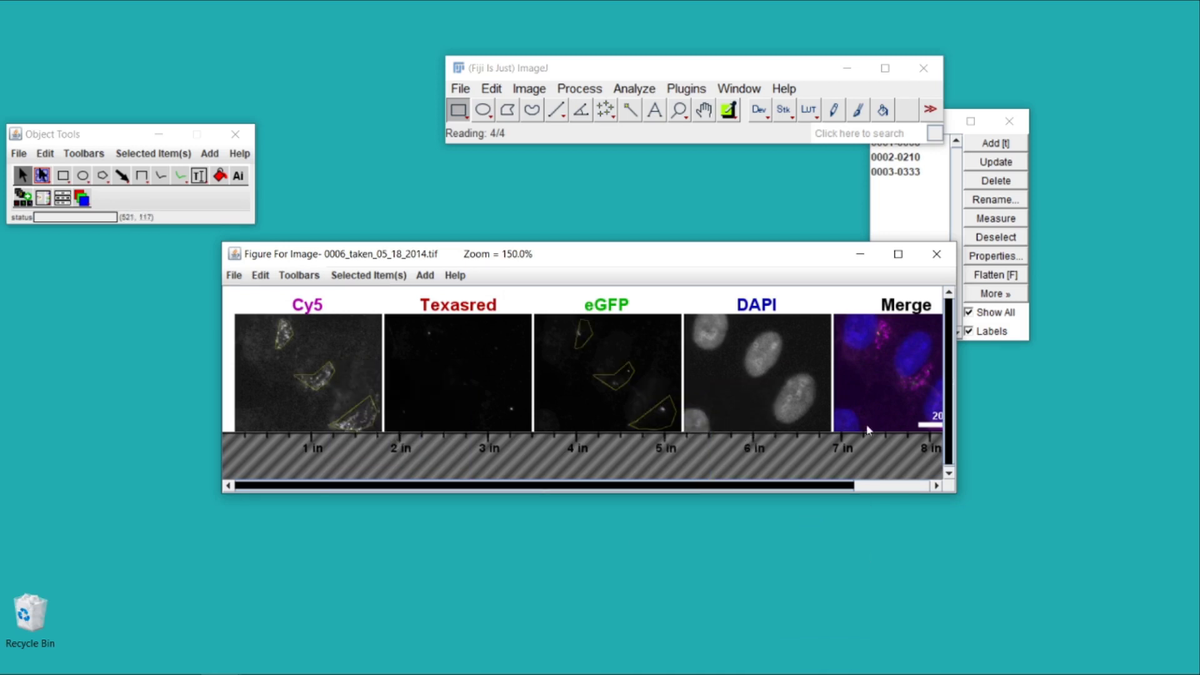
right_click(912, 388)
mouse_move(976, 507)
left_click(1053, 507)
Open the eGFP panel's overlay objects for editing in an isolated window.
left_click(628, 384)
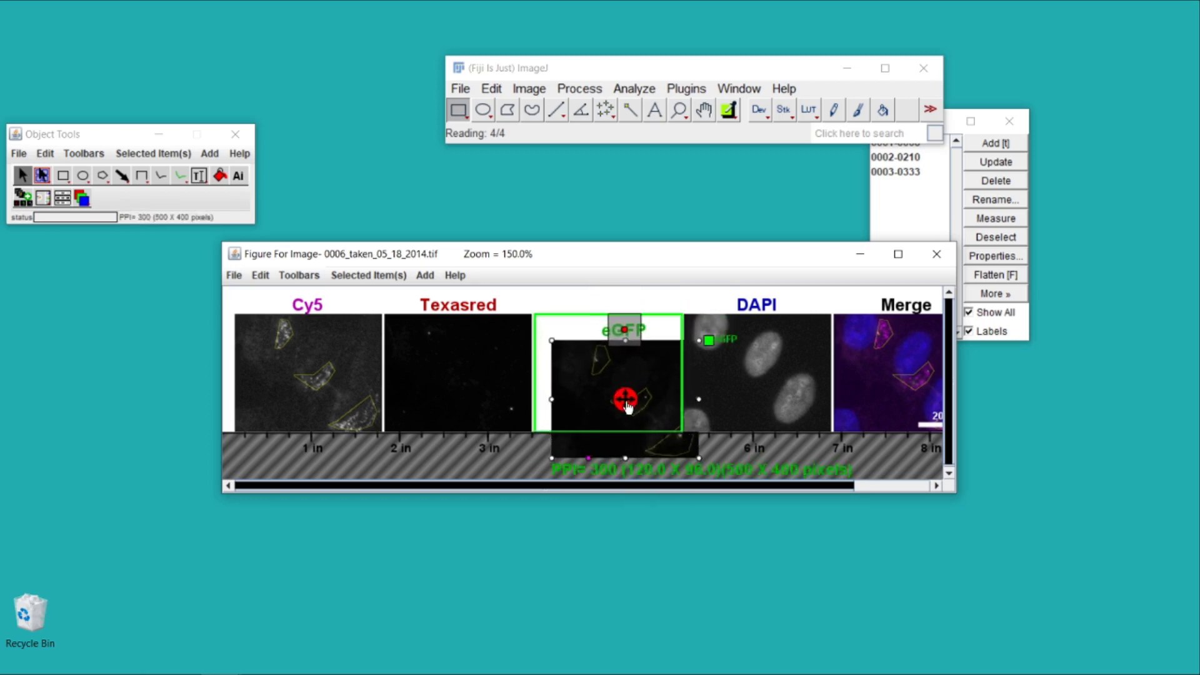
right_click(623, 343)
mouse_move(697, 483)
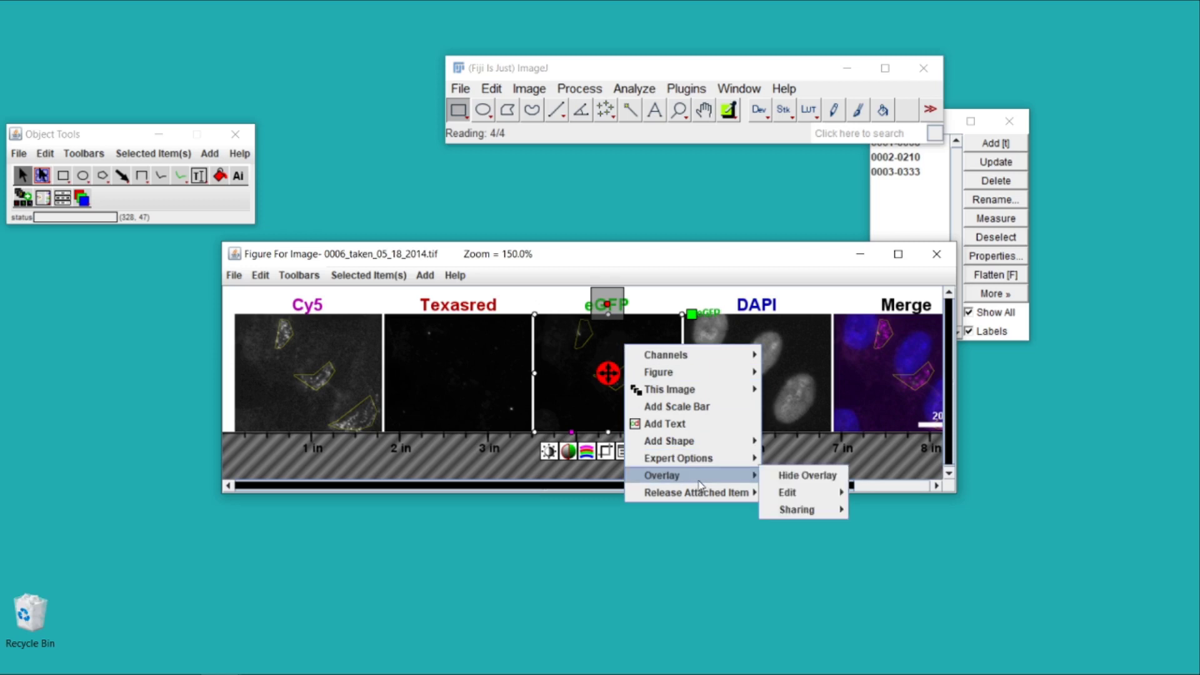
mouse_move(812, 499)
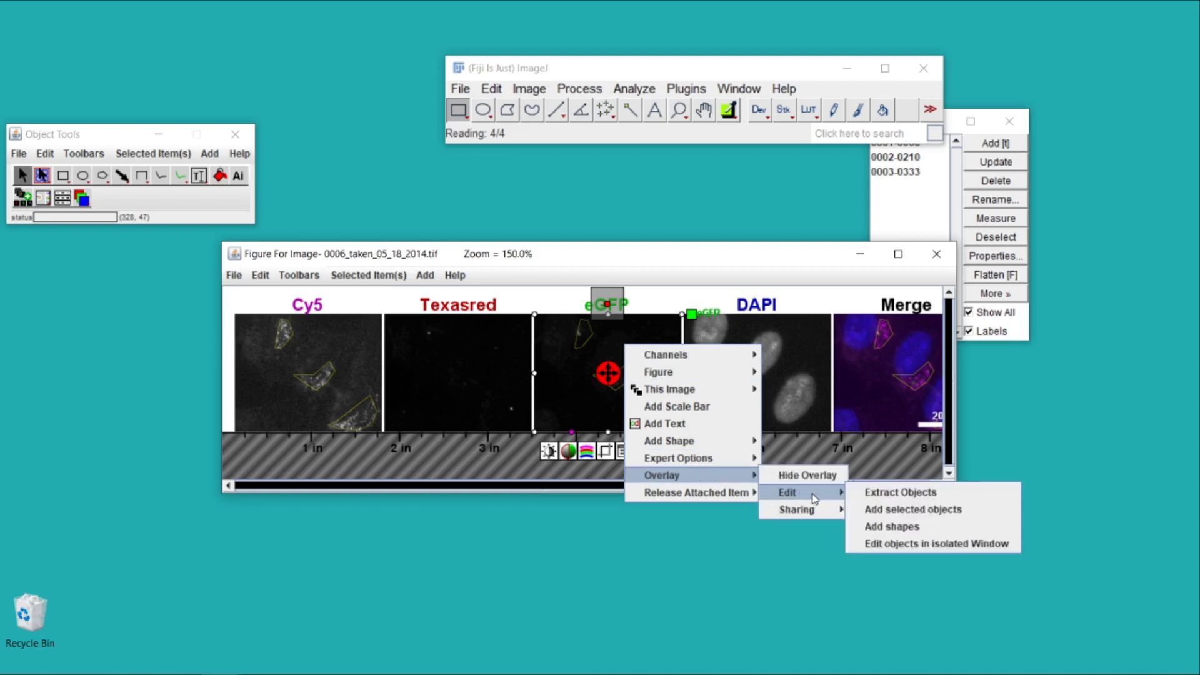
left_click(894, 544)
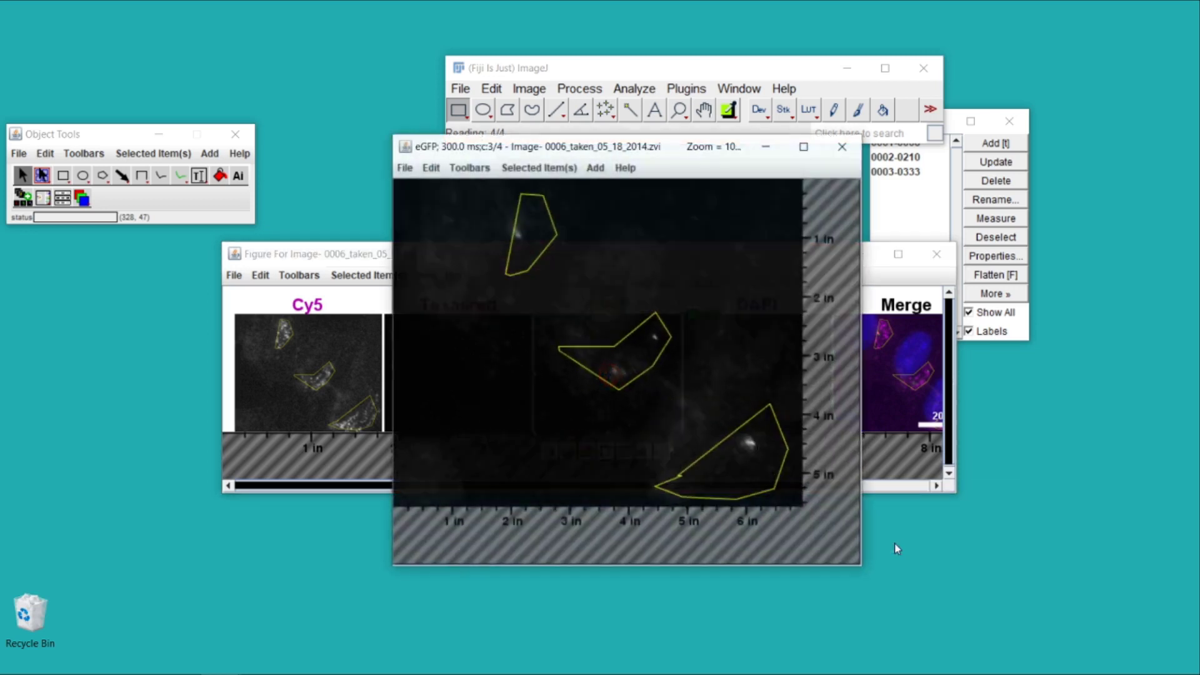
left_click_drag(553, 148, 581, 161)
Thicken the middle region's outline and change its stroke color to light red.
left_click(665, 372)
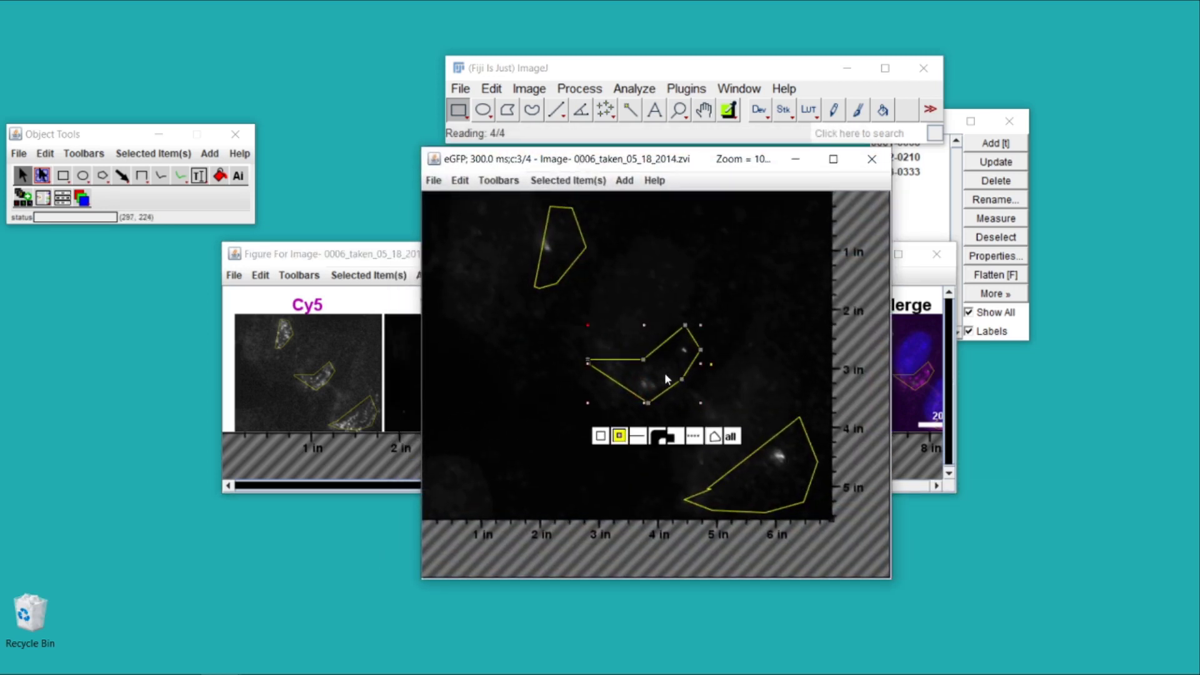
left_click(638, 437)
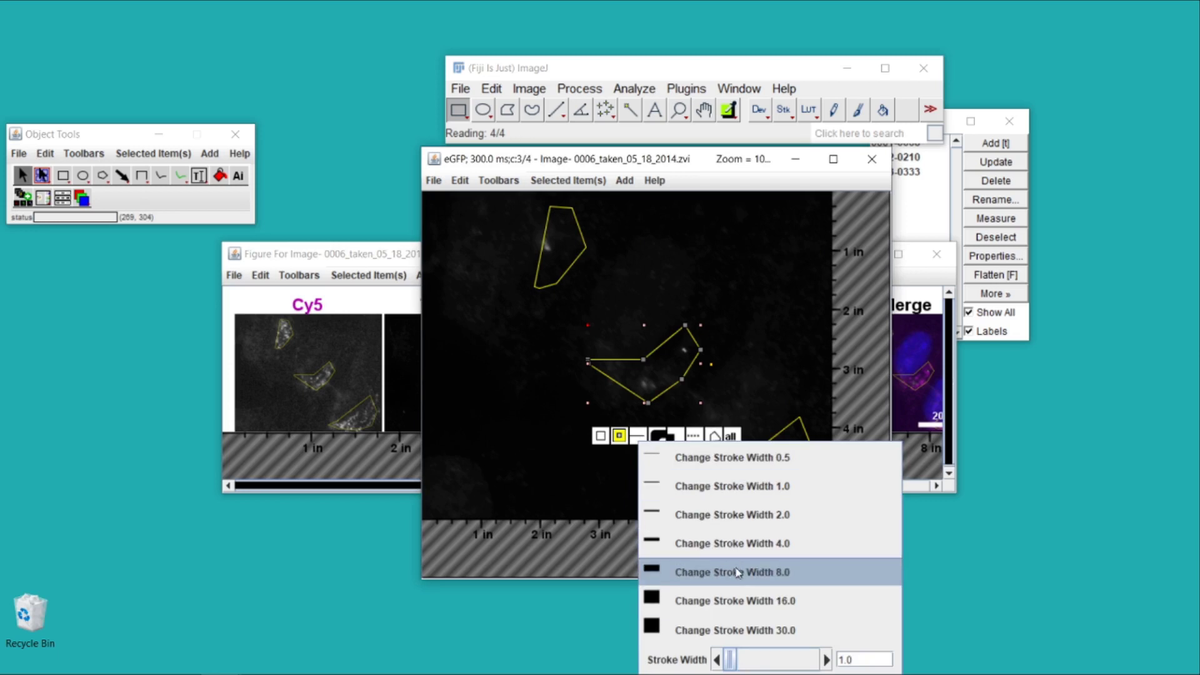
left_click(697, 572)
left_click(620, 438)
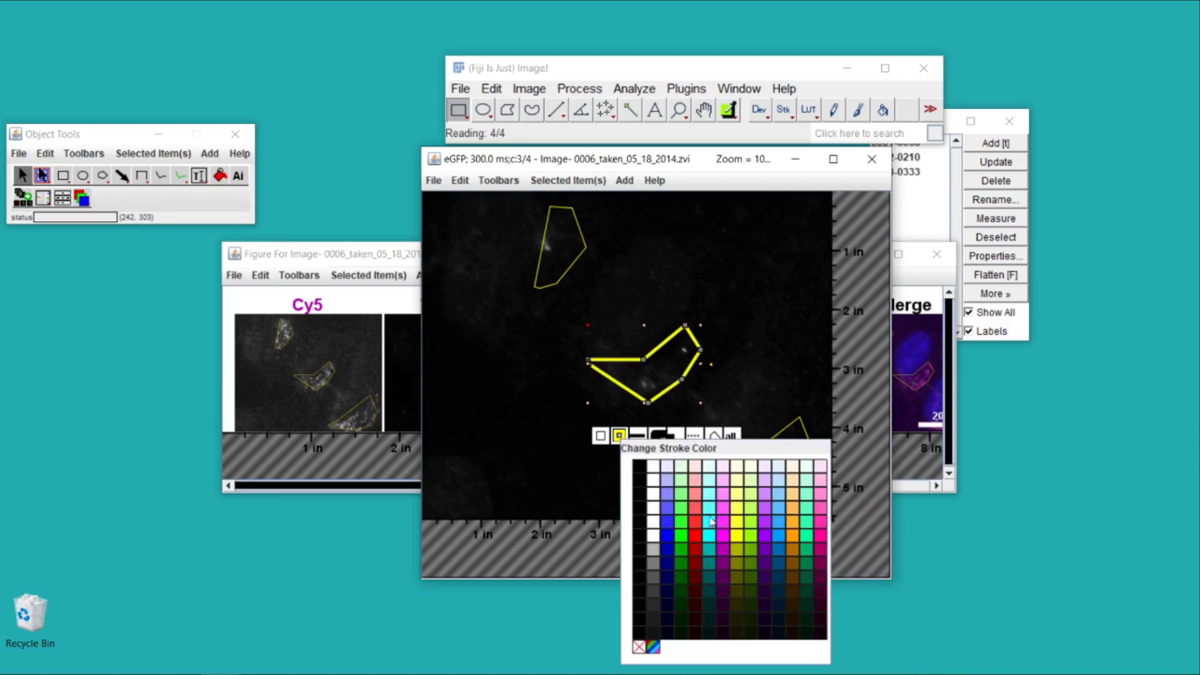
left_click(692, 508)
Thicken and recolor the lower region's outline magenta and the upper region's outline orange, then close the overlay window.
left_click(758, 490)
left_click(715, 546)
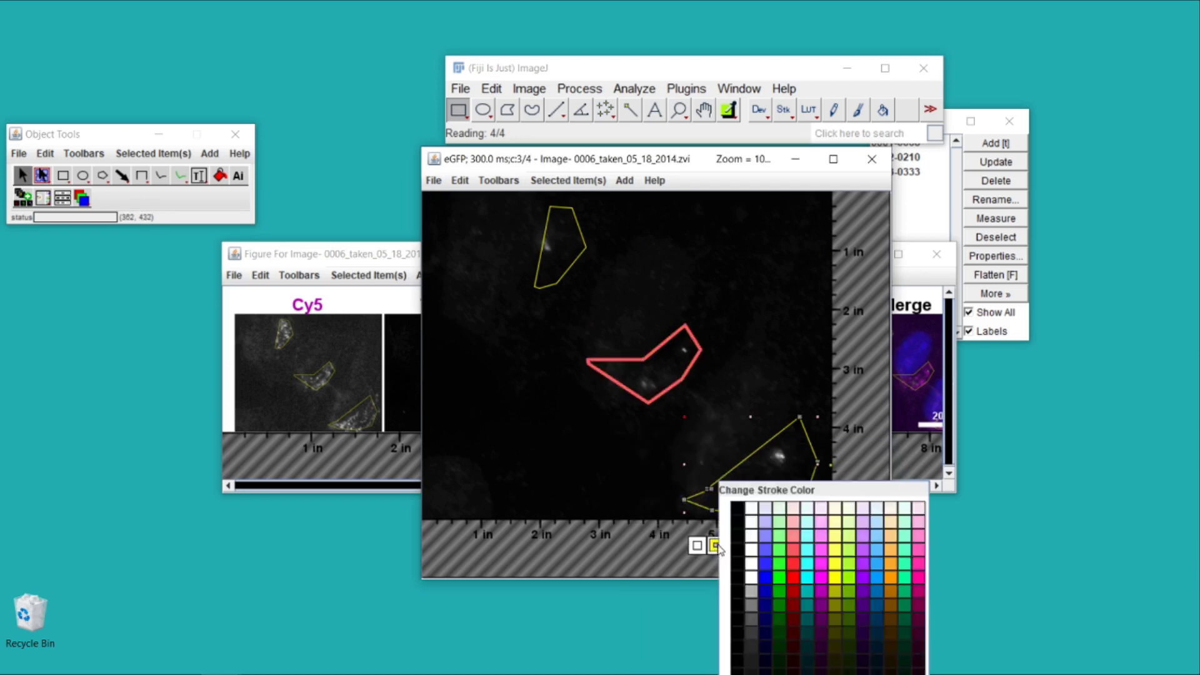
mouse_move(559, 246)
left_mouse_down()
mouse_move(582, 264)
mouse_move(575, 273)
mouse_move(564, 261)
mouse_move(619, 268)
mouse_move(595, 272)
left_mouse_up()
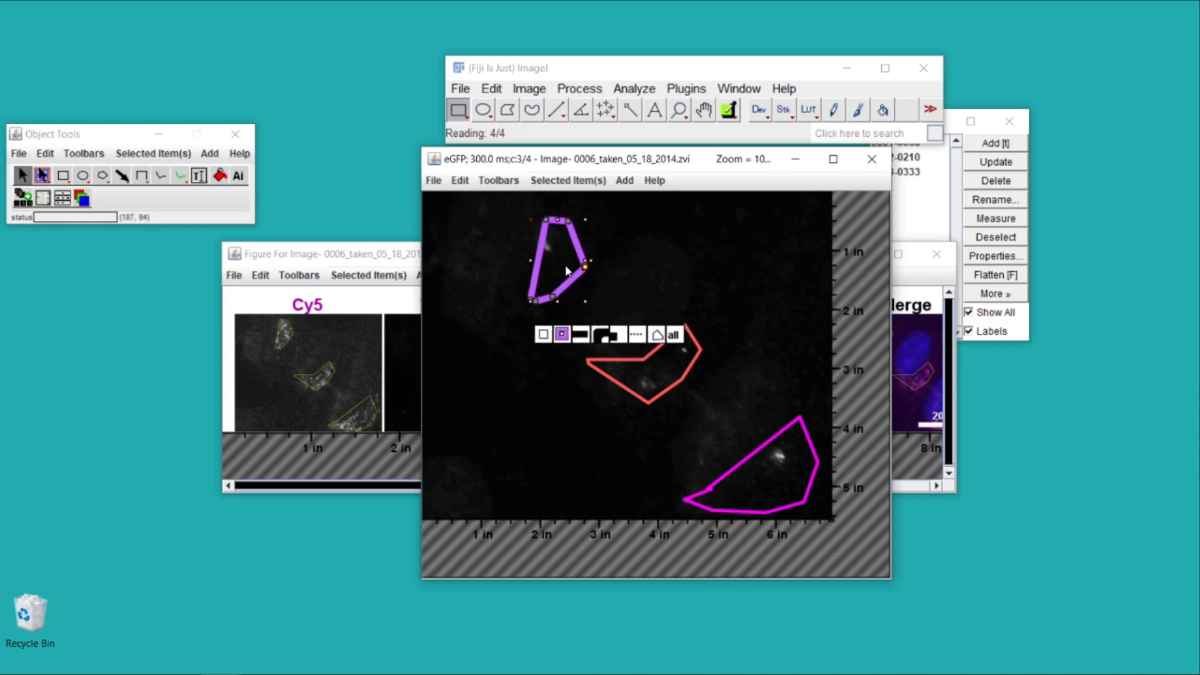
left_click(795, 244)
left_click(872, 158)
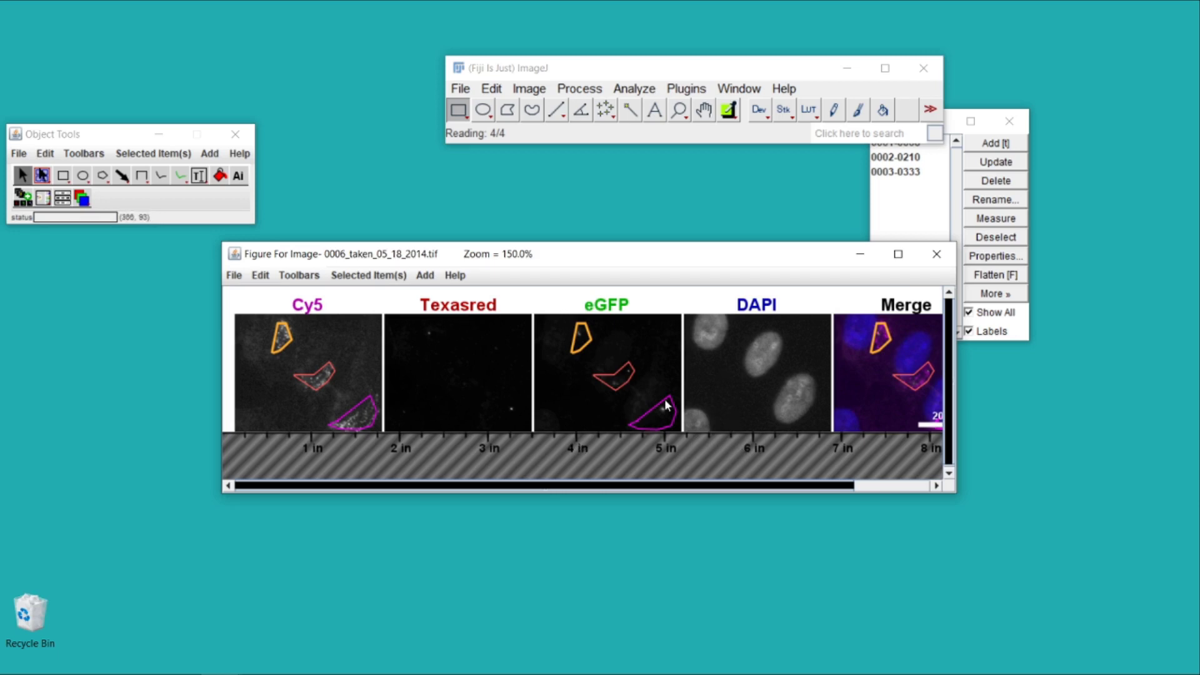
Crop the 0006 figure's image to a 380 by 300 area at x 83, y 58, around the middle region.
left_click(624, 390)
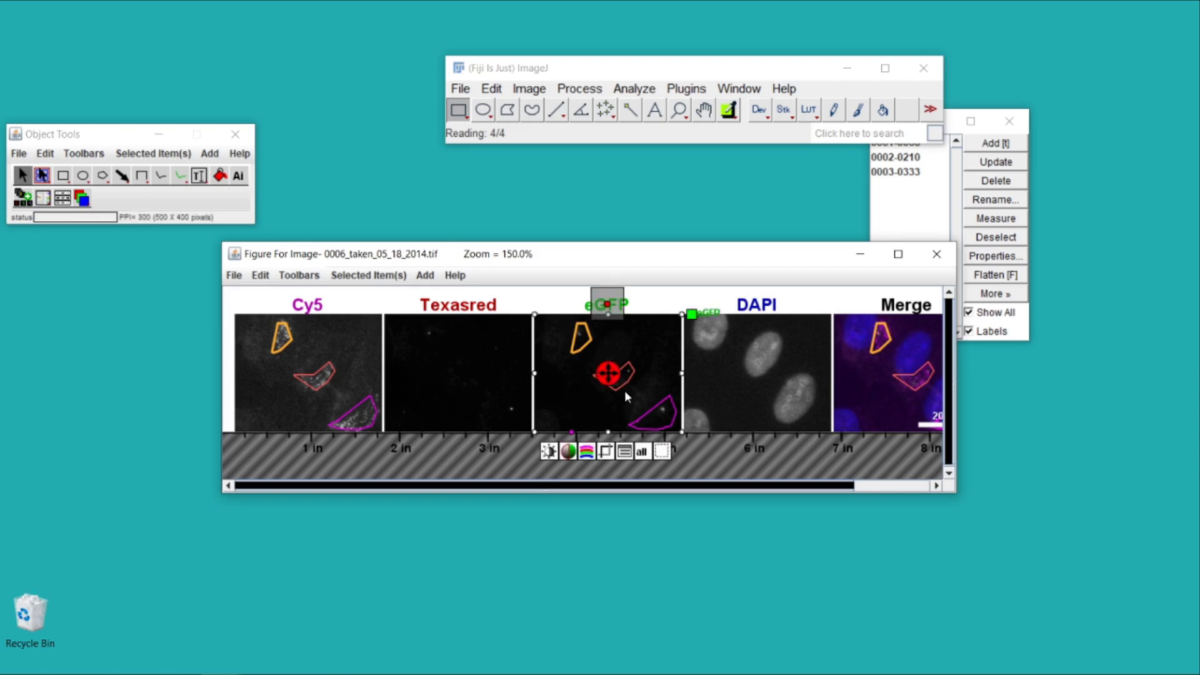
left_click(605, 453)
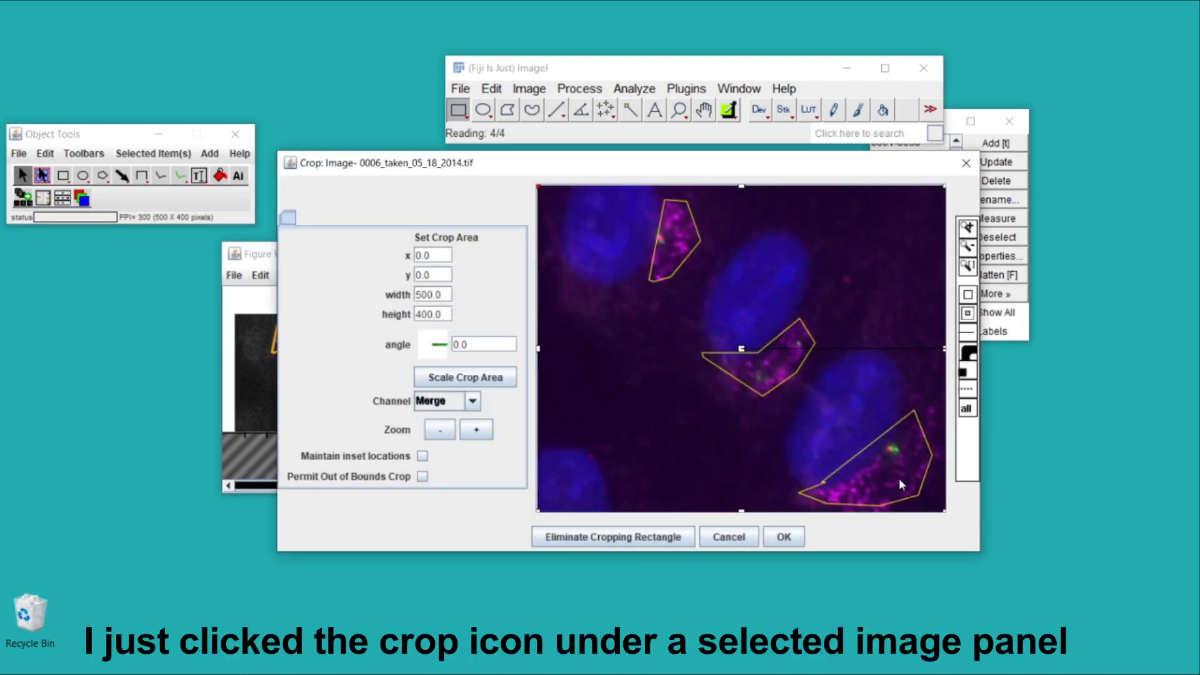
left_click_drag(940, 514, 847, 430)
mouse_move(744, 347)
left_mouse_down()
mouse_move(784, 355)
mouse_move(762, 358)
left_mouse_up()
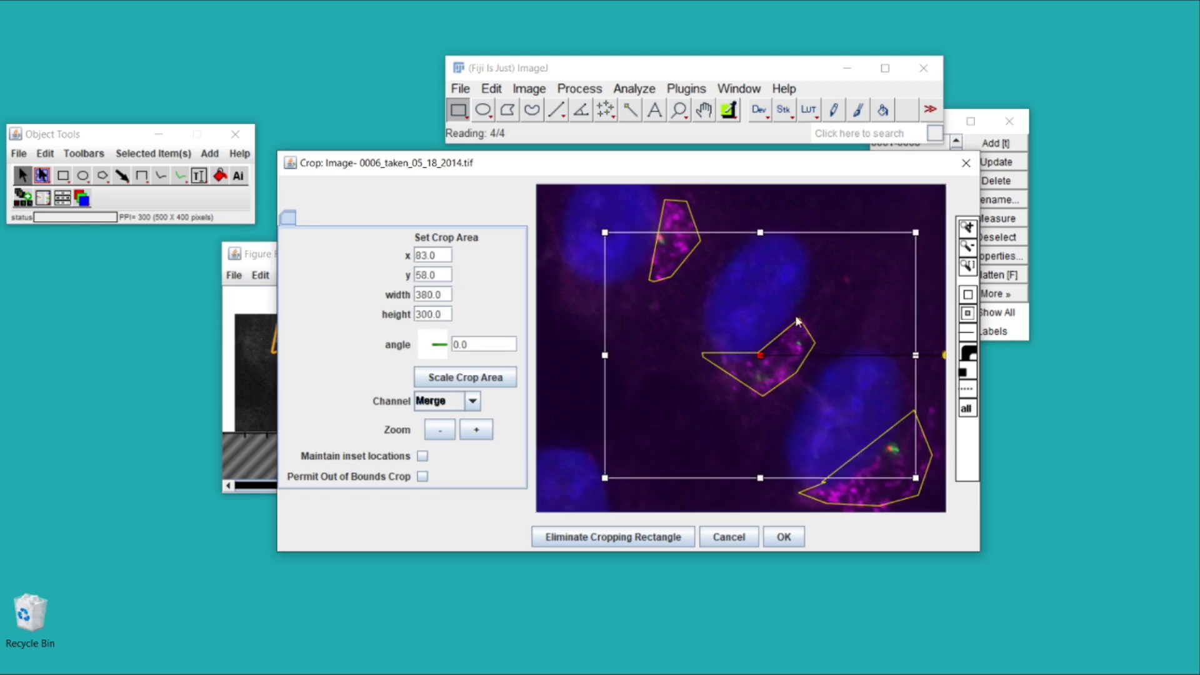
left_click(788, 538)
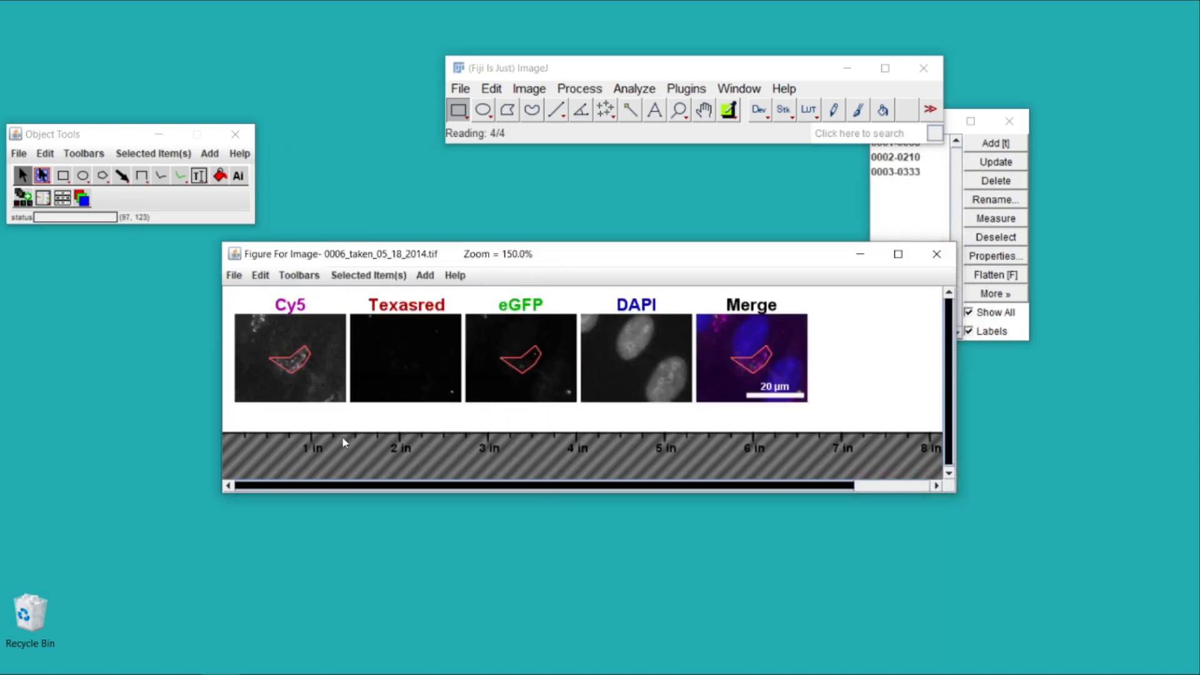
Recrop the 0006 figure's image by moving the 380 by 300 crop area to x 108, y 9.
left_click(550, 360)
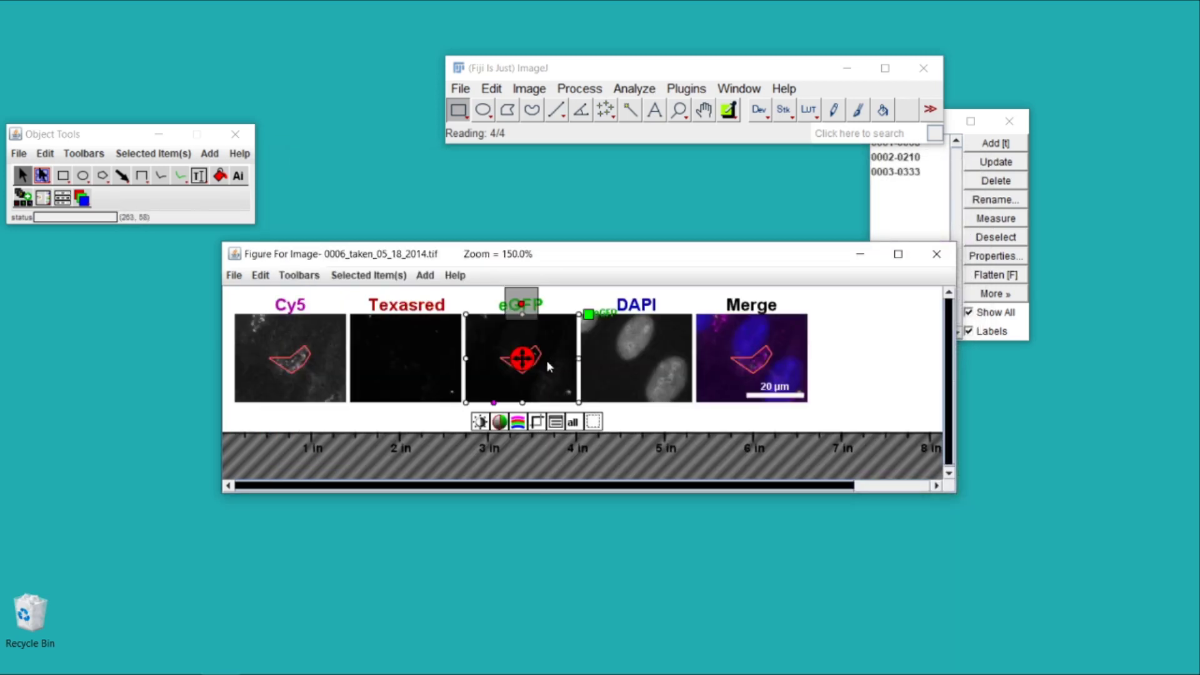
left_click(539, 423)
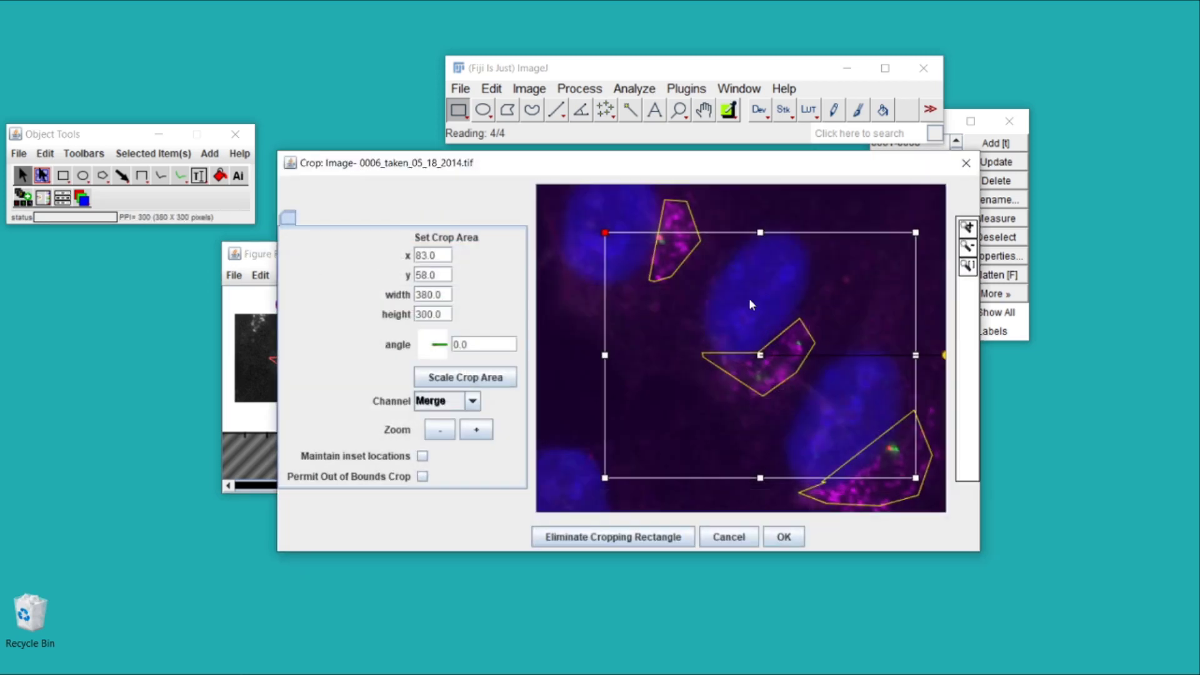
left_click_drag(749, 298, 776, 269)
left_click_drag(740, 415, 794, 403)
left_click_drag(803, 358, 773, 277)
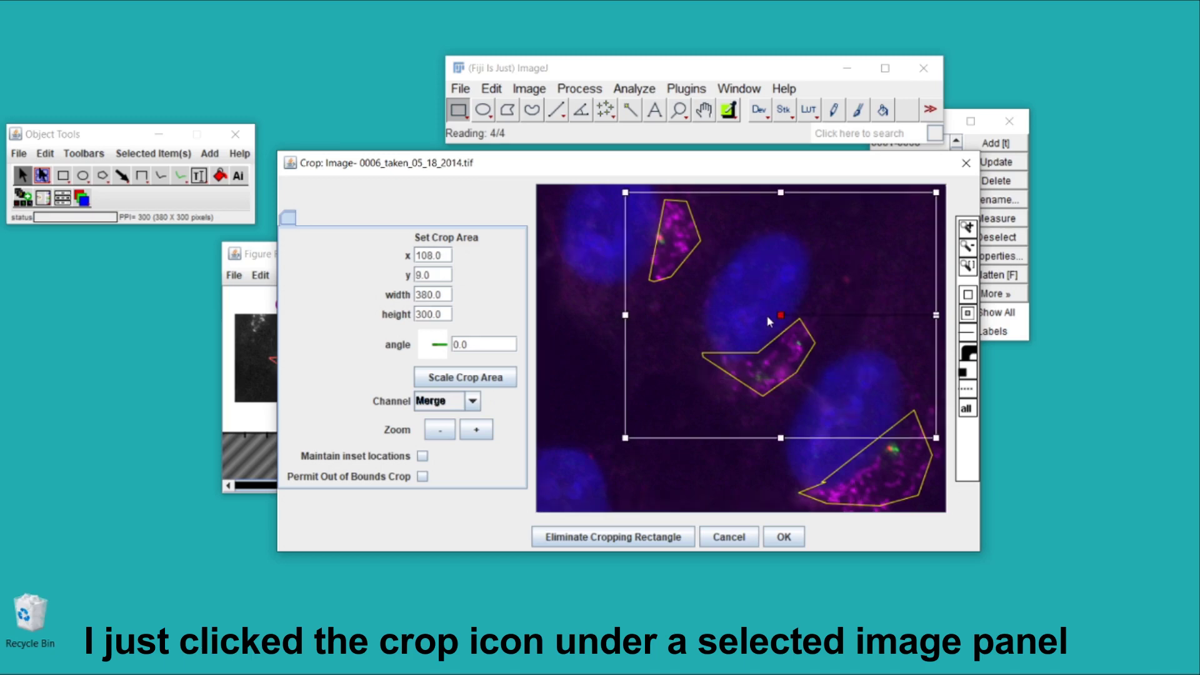
left_click(781, 536)
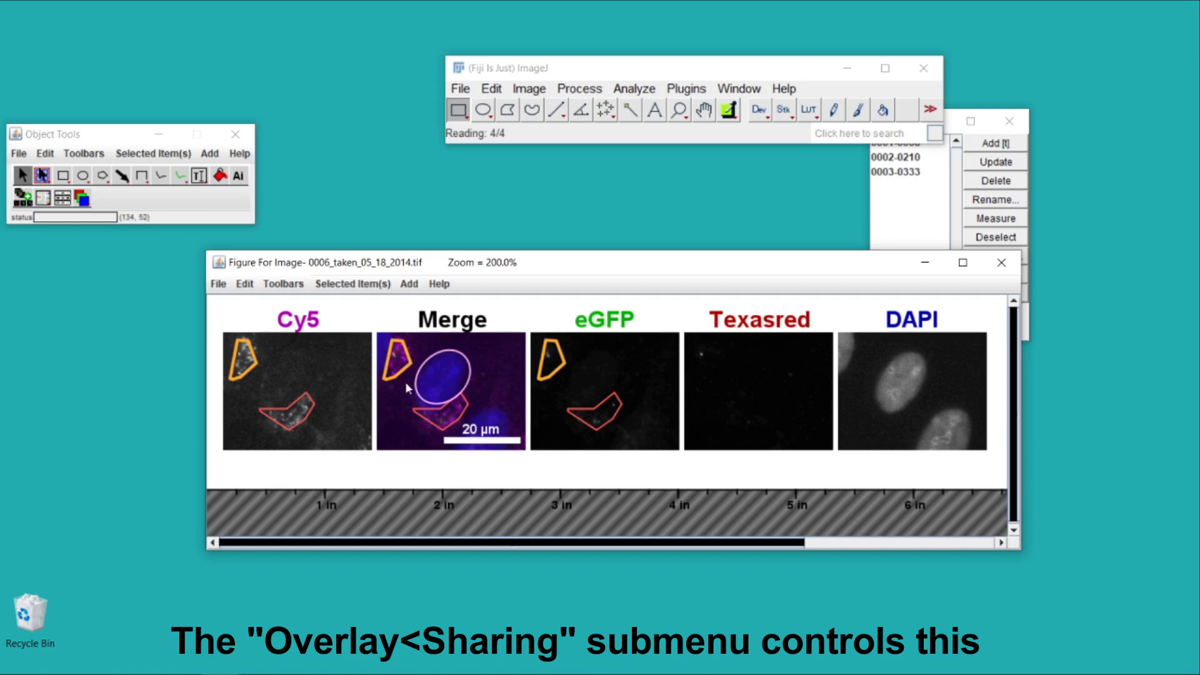
Select the Cy5 and Merge panels together and share the overlay between these sister panels.
left_click(307, 399)
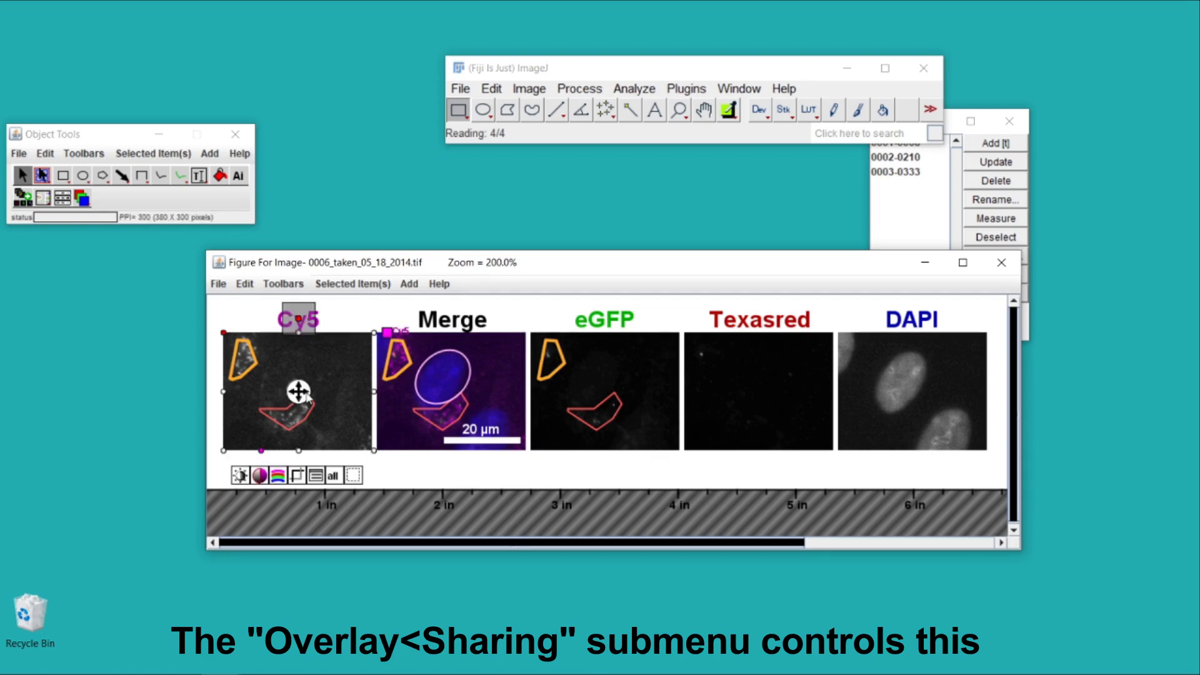
left_click(414, 373)
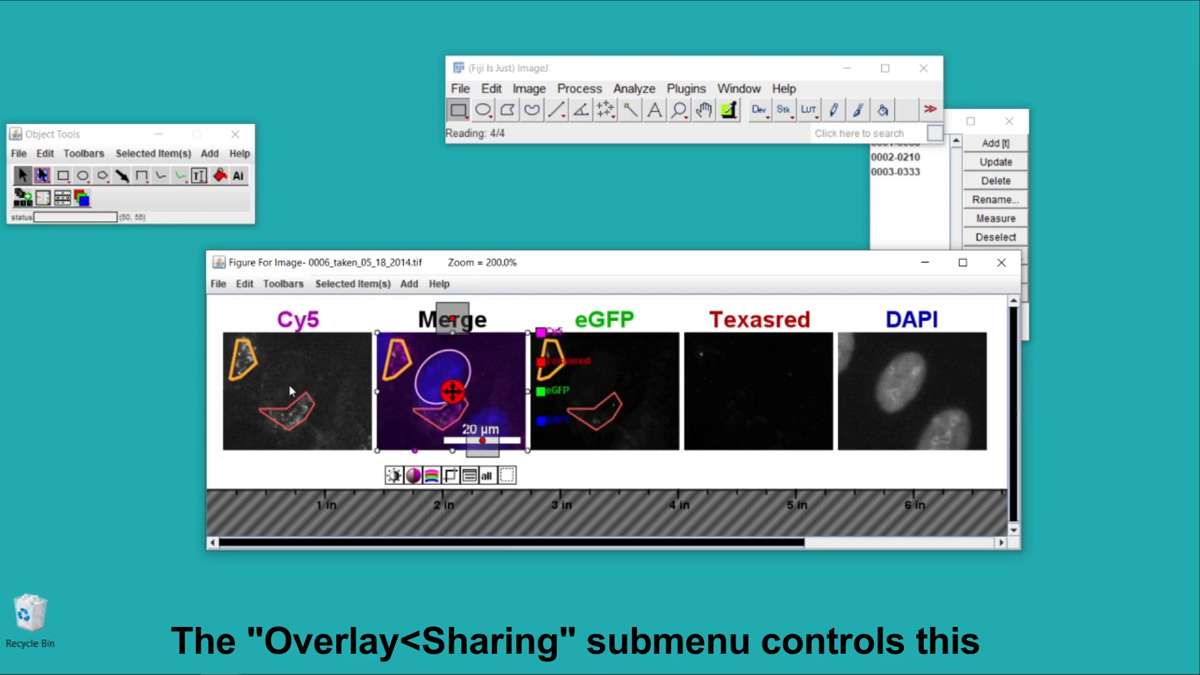
left_click(289, 384)
left_click(409, 378, "shift")
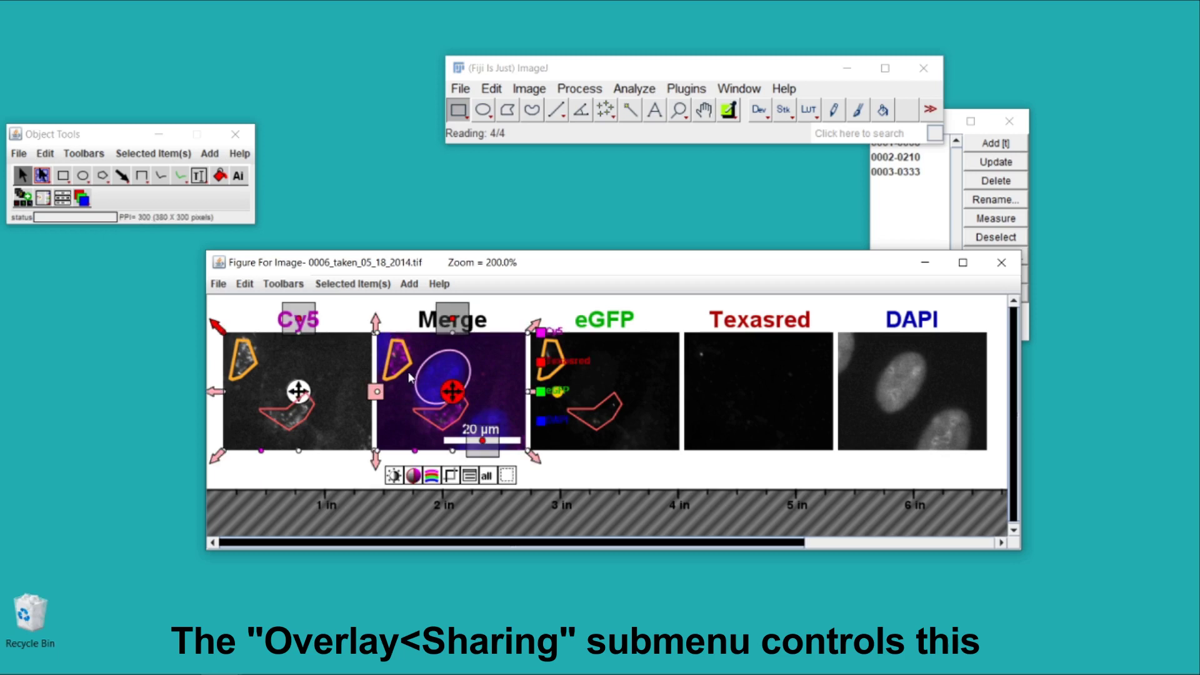
right_click(447, 357)
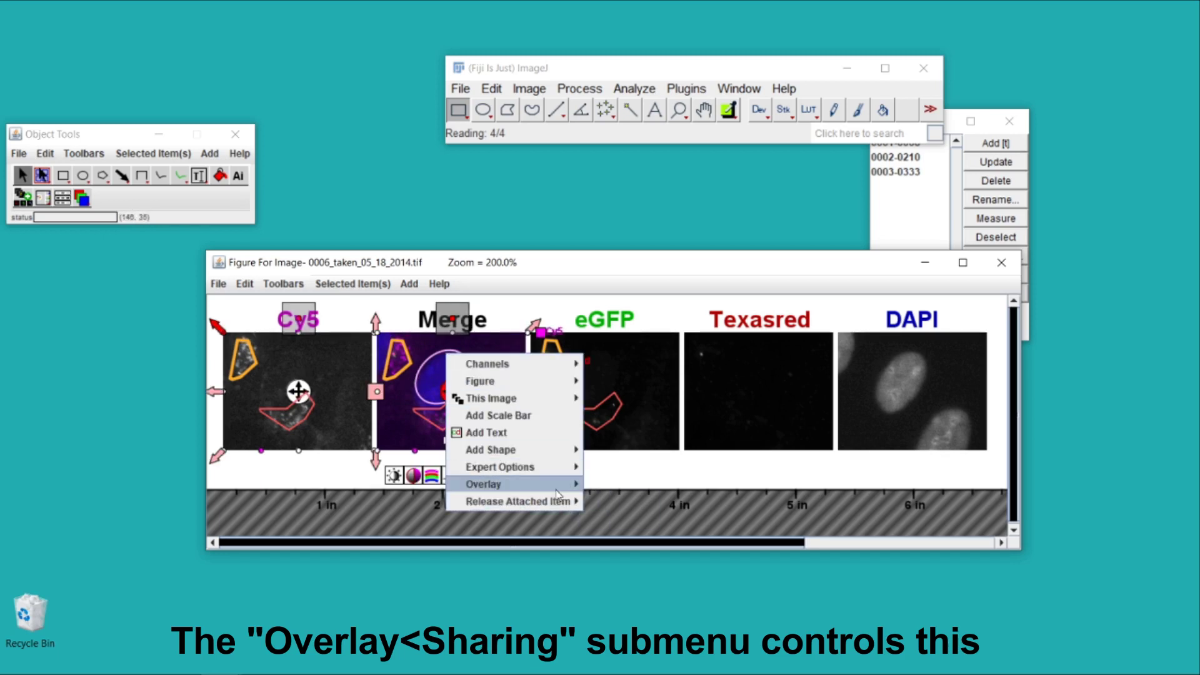
mouse_move(500, 484)
mouse_move(642, 514)
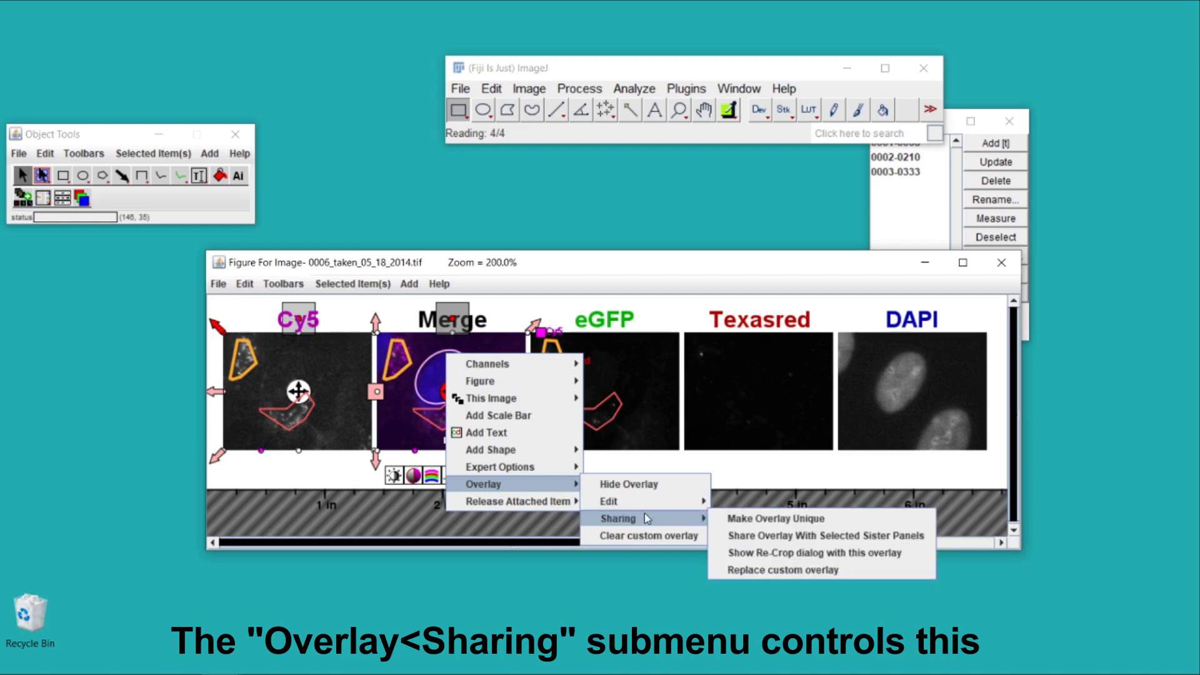
left_click(766, 538)
left_click(610, 486)
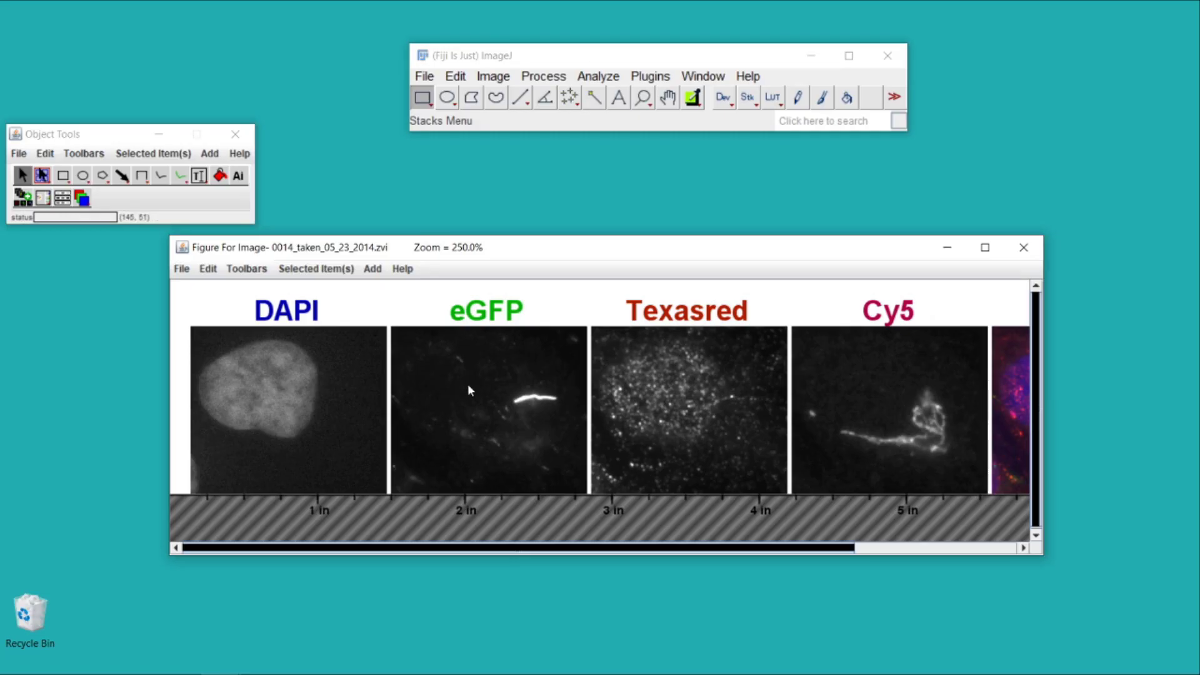
Invert the color of the eGFP channel panel in the 0014 figure.
key("minus")
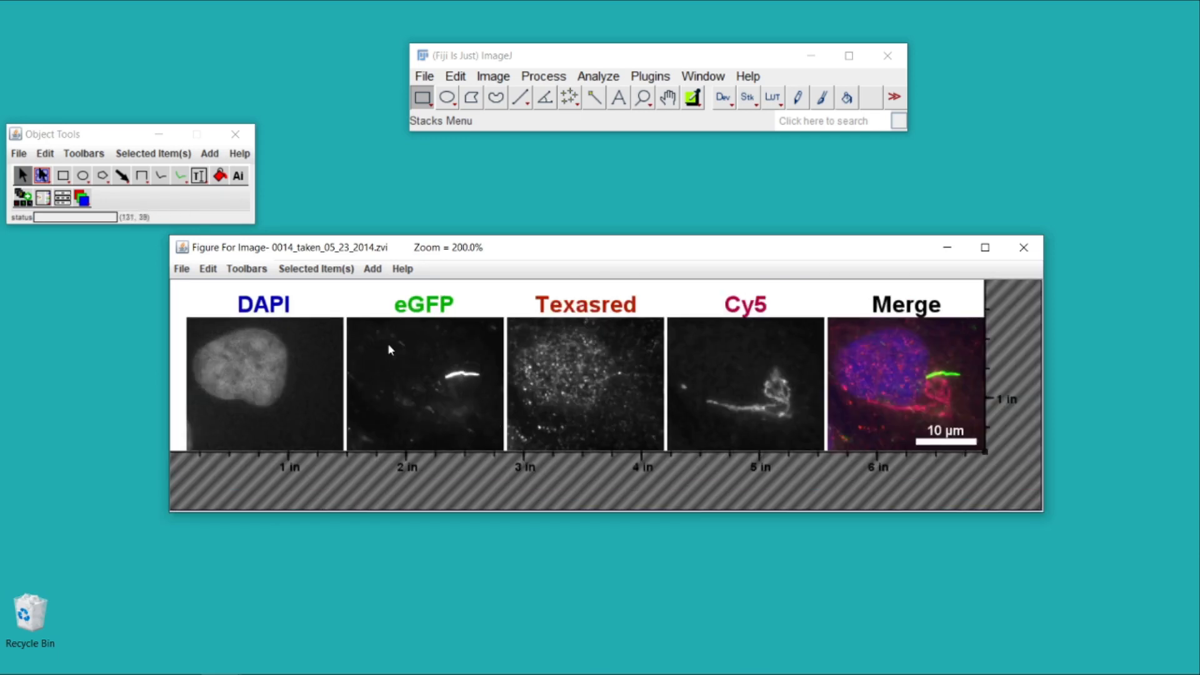
right_click(417, 365)
mouse_move(486, 371)
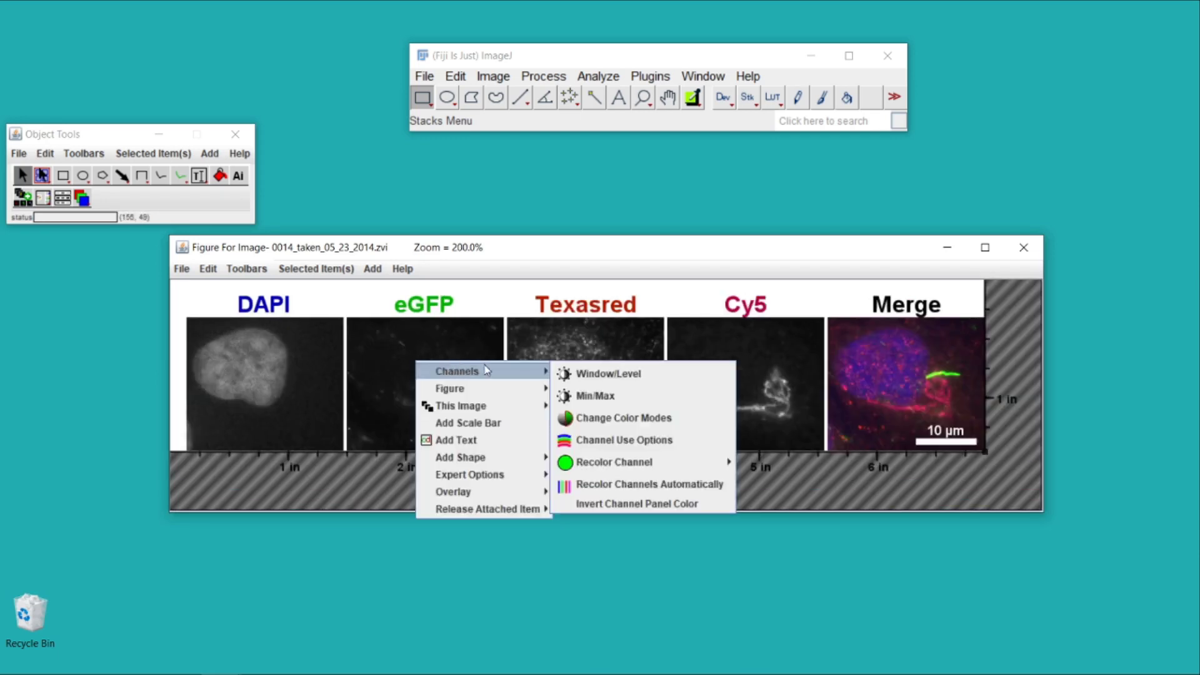
left_click(640, 504)
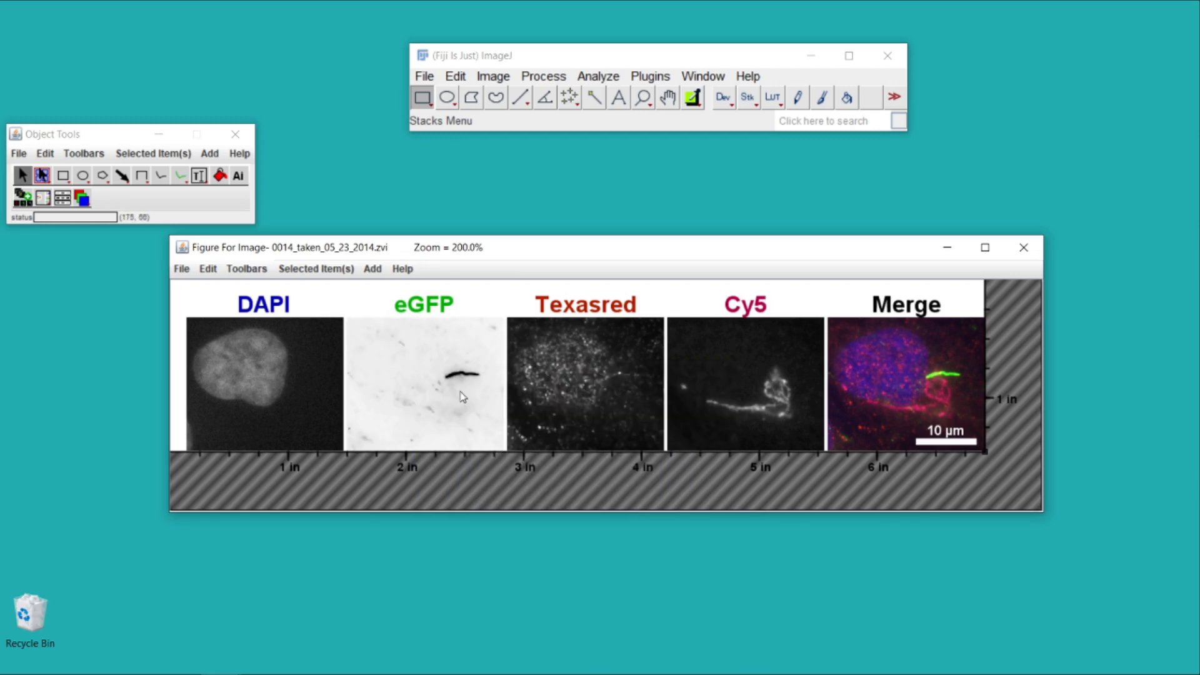